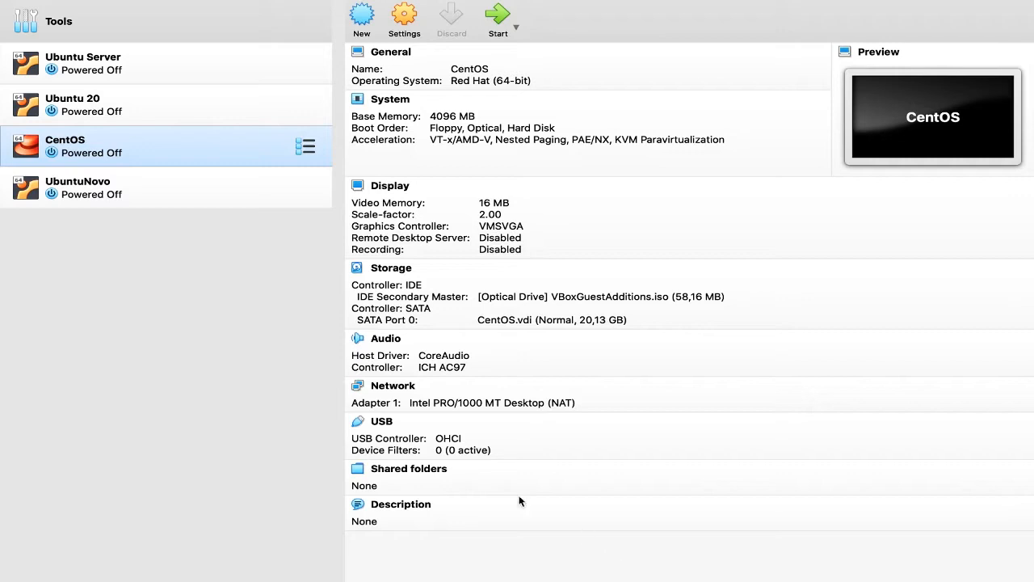
- Create a new machine named CentosNovo with type Linux and version Red Hat (64-bit)
click(369, 20)
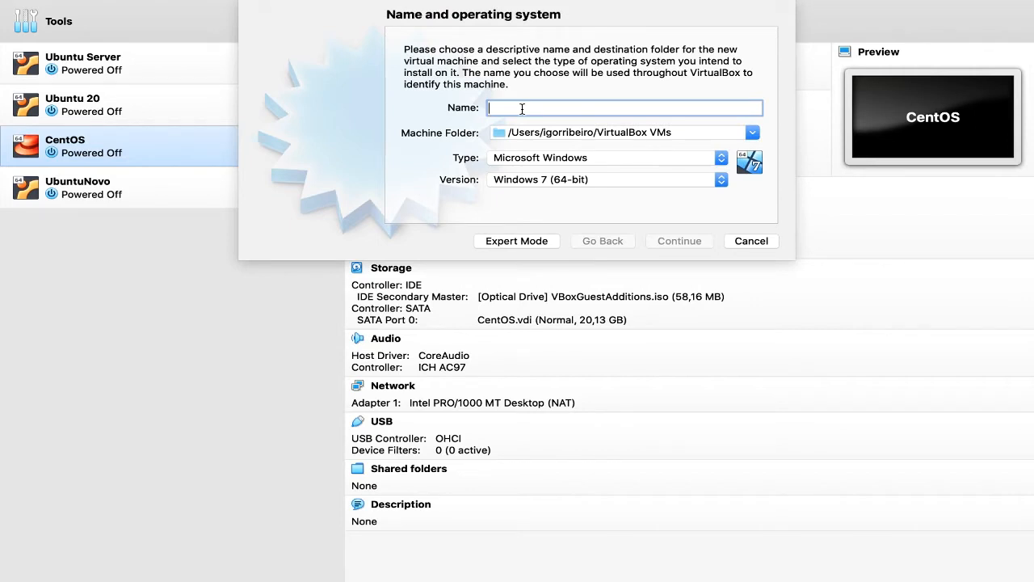
text(Ce)
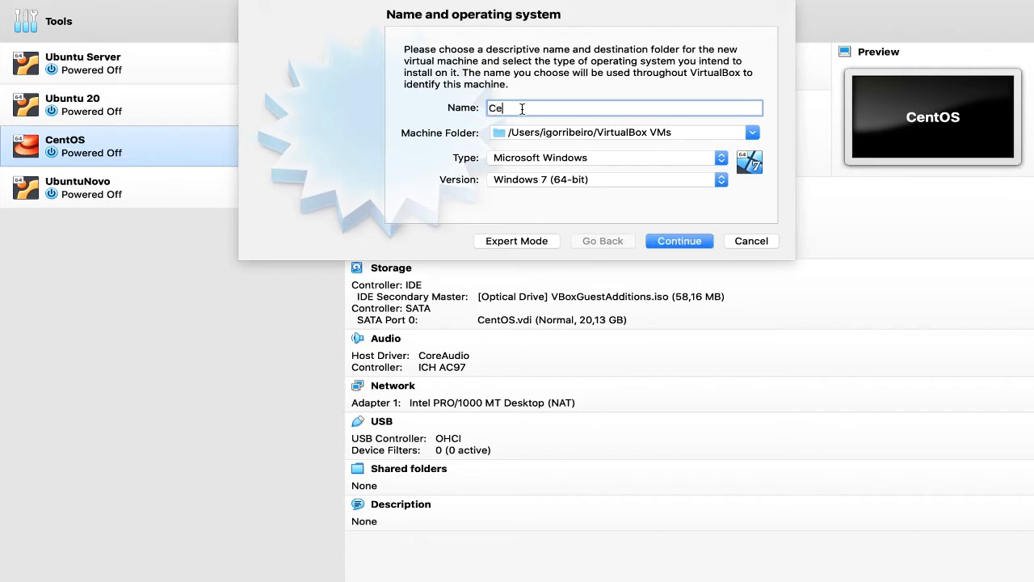
text(ntos)
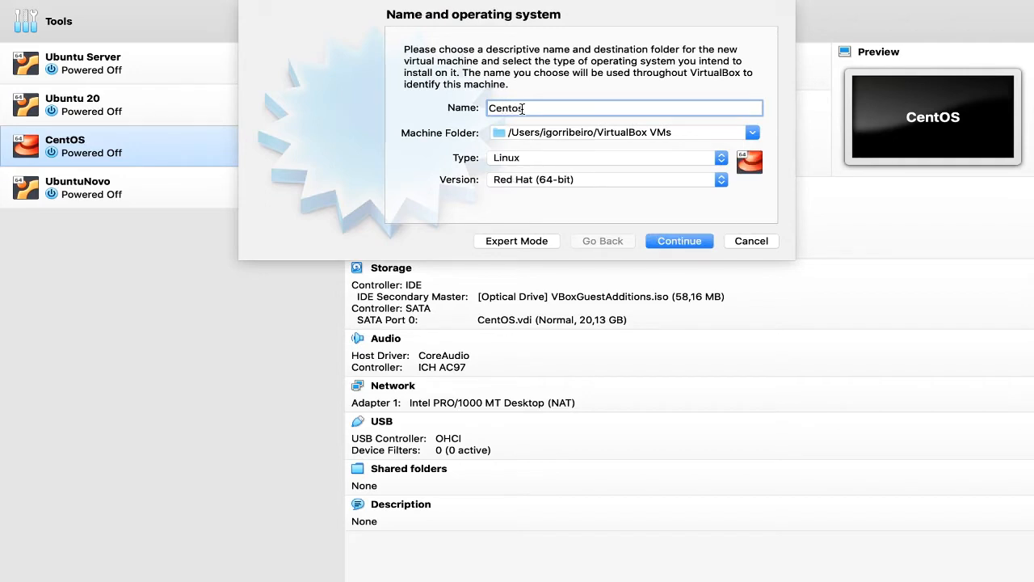
text(Novo)
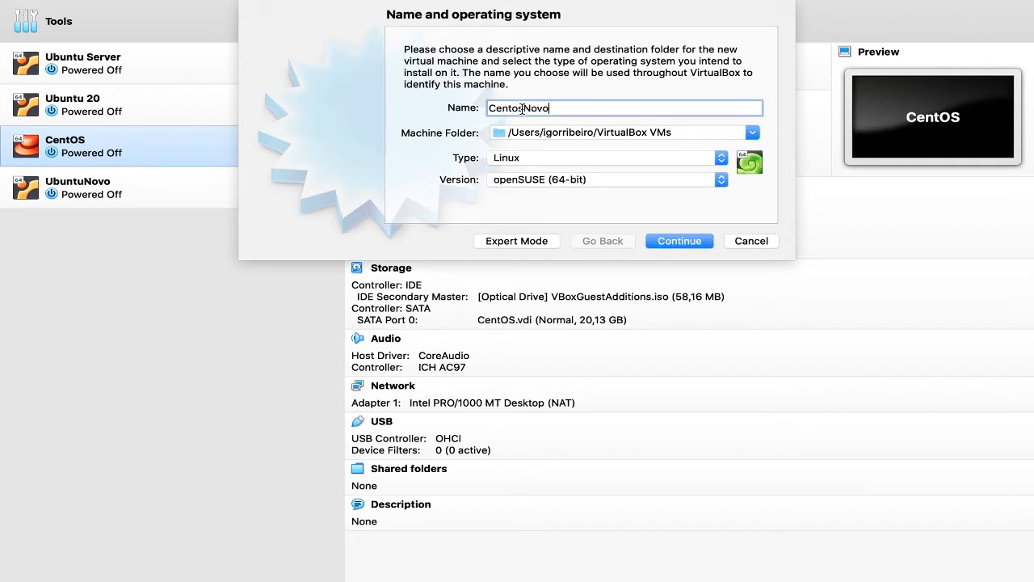
click(622, 181)
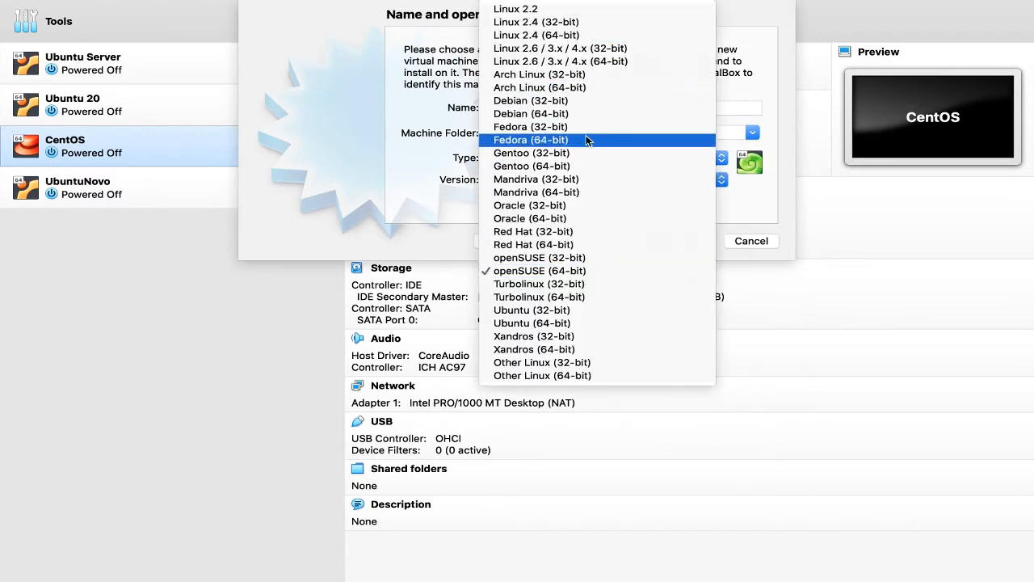
click(572, 244)
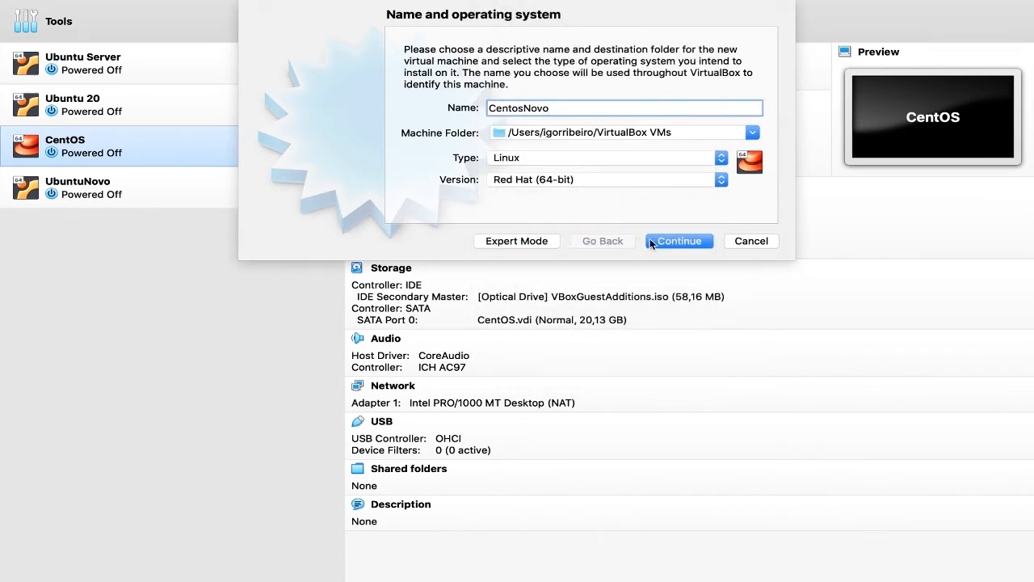
click(691, 241)
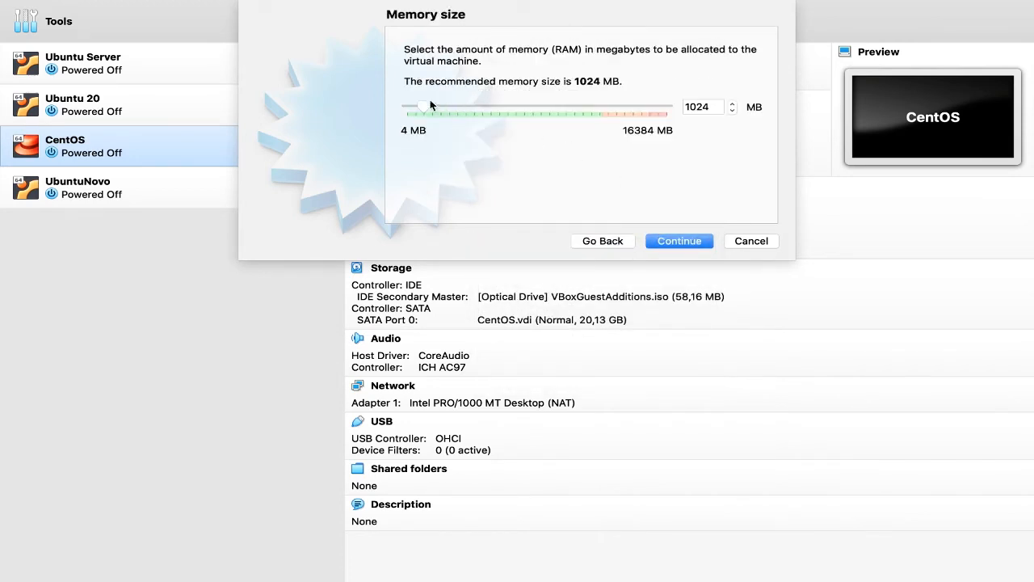
- Give the machine 4096 MB of memory and choose to create a new virtual hard disk
drag(425, 110, 477, 108)
click(674, 241)
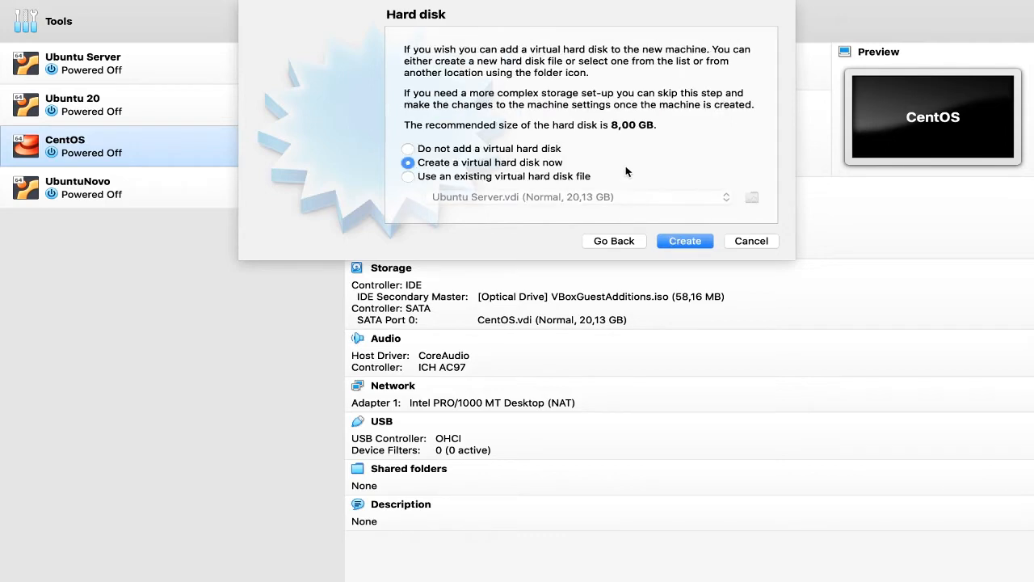
click(678, 240)
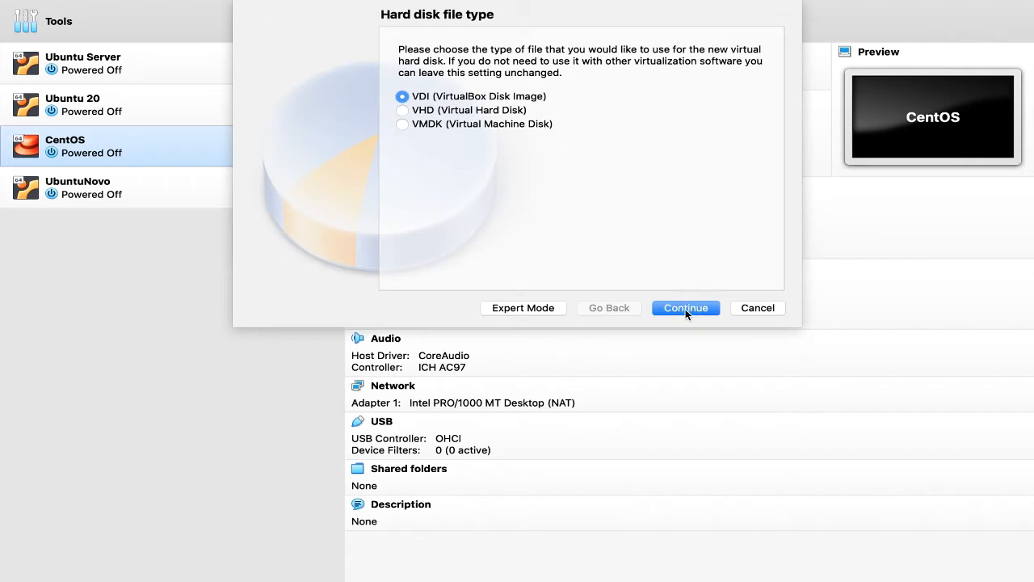
- Make the disk a dynamically allocated 20,13 GB VDI and create the machine
click(679, 310)
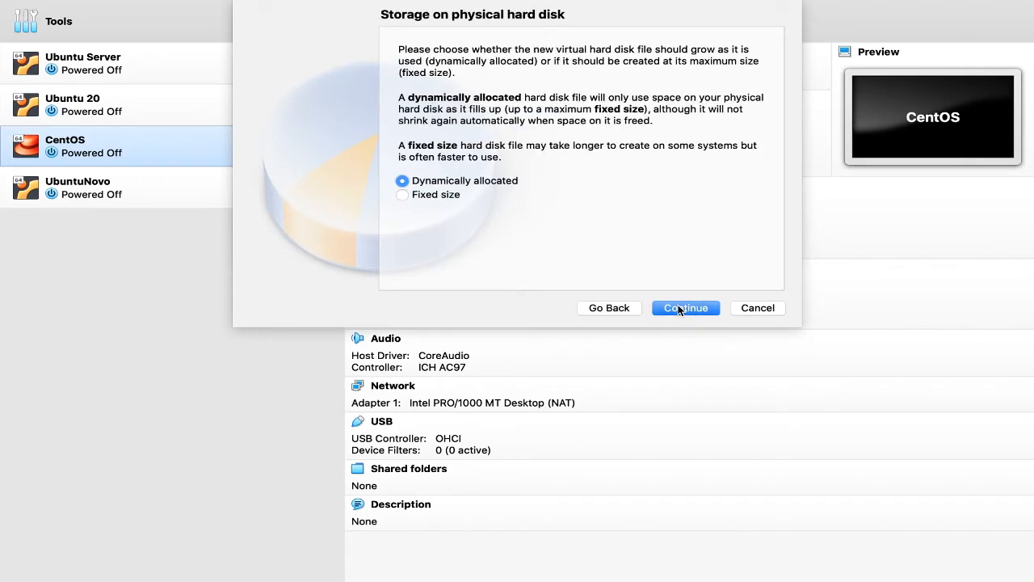
click(679, 310)
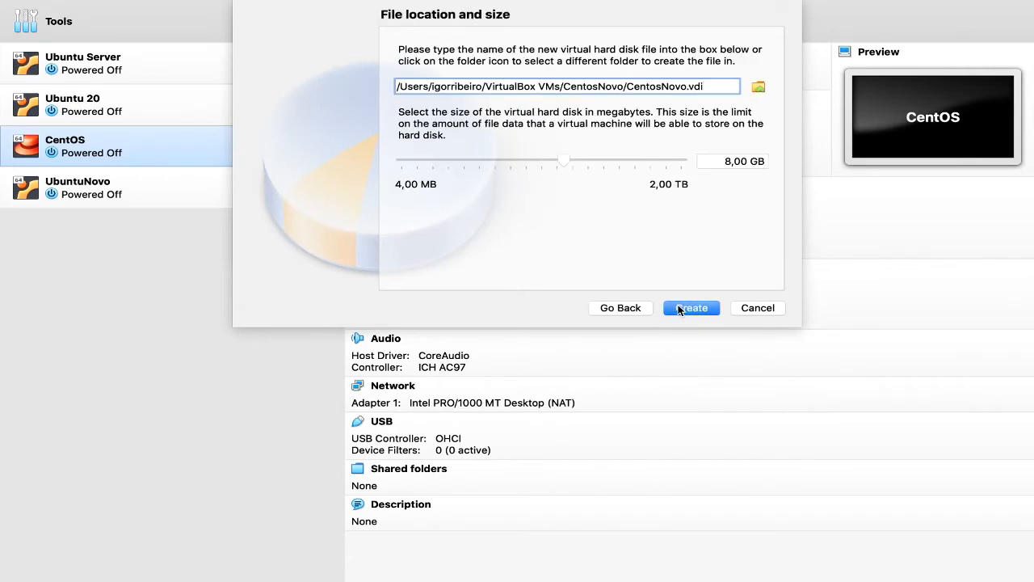
click(565, 160)
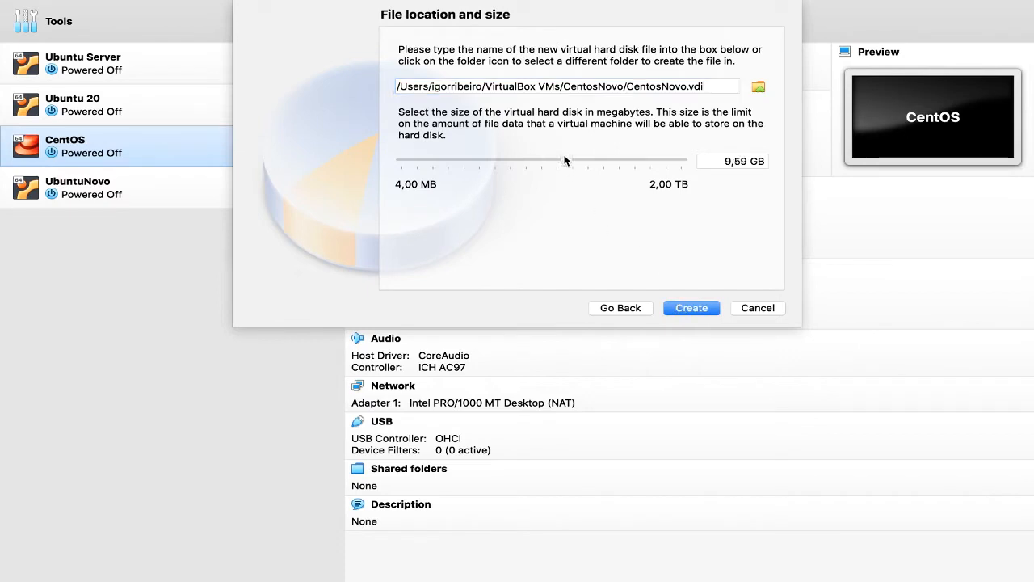
mouse_move(565, 160)
mouse_down()
mouse_move(588, 163)
mouse_move(578, 165)
mouse_up()
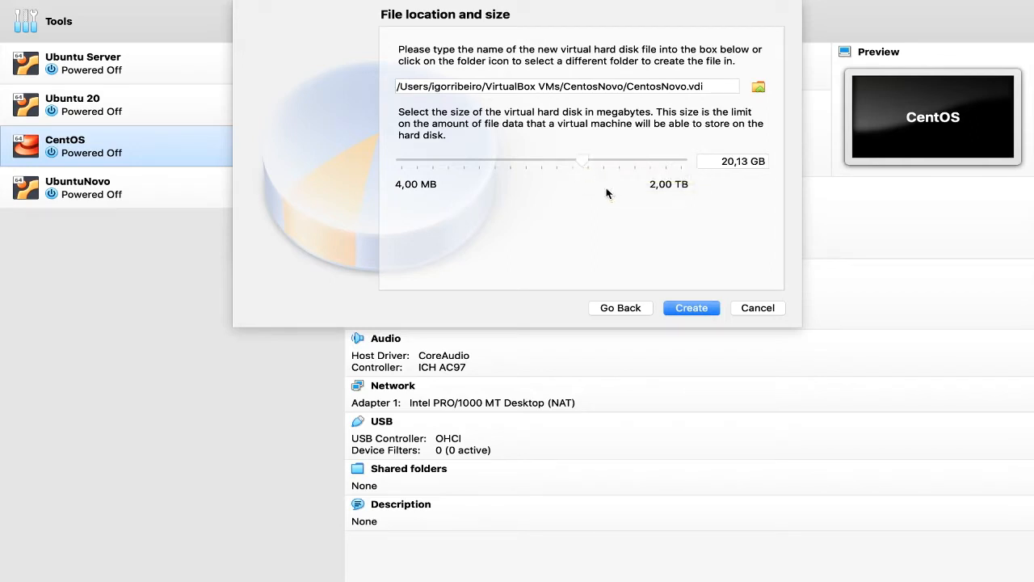
click(690, 312)
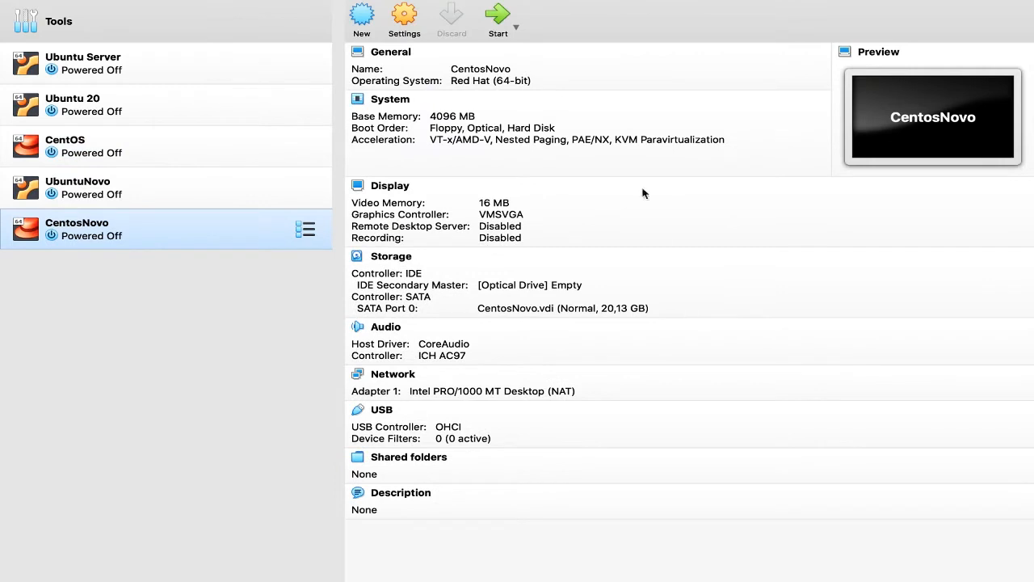
- In CentosNovo's Display settings, set video memory to 128 MB and scale factor to 200%
click(411, 26)
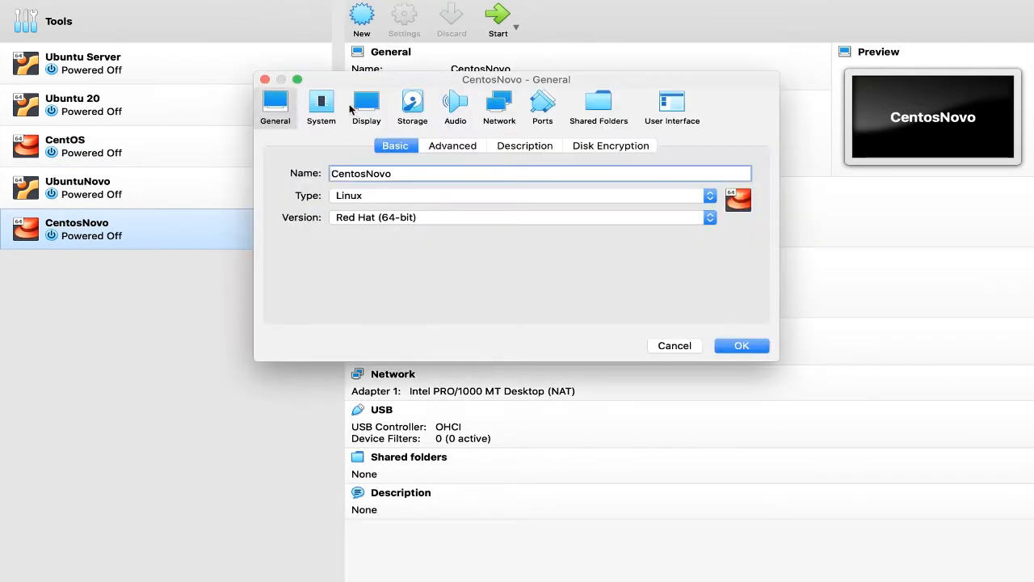
click(353, 111)
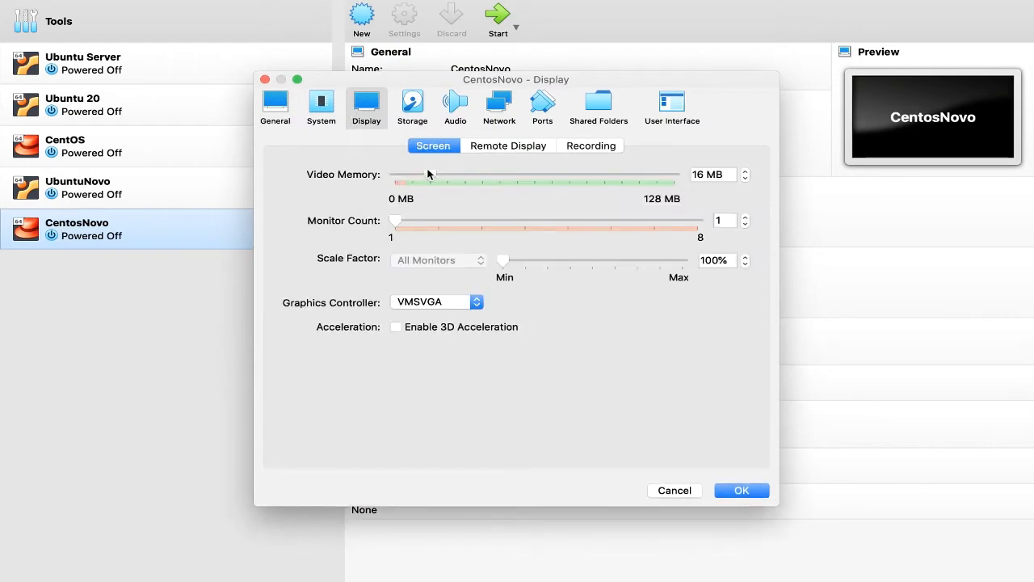
drag(429, 174, 695, 171)
drag(502, 263, 593, 260)
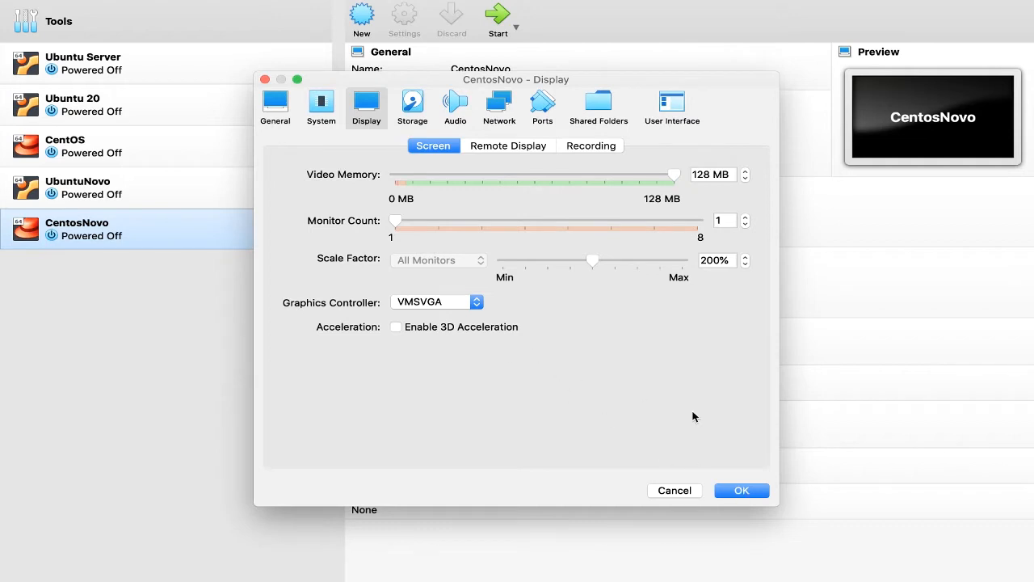
click(750, 490)
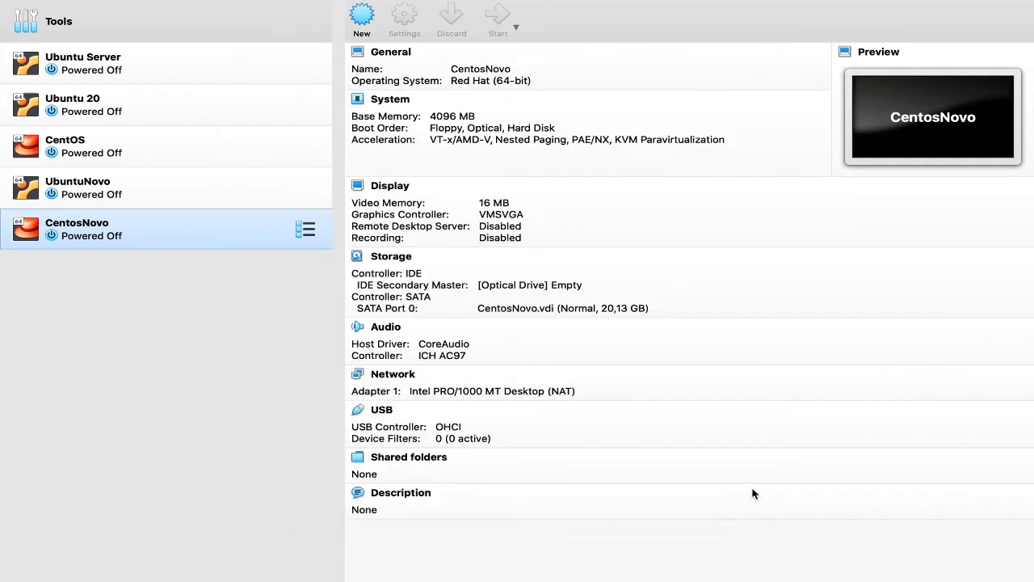
- Add CentOS-8.2.2004-x86_64-boot.iso from Downloads and insert it into the empty optical drive
click(550, 301)
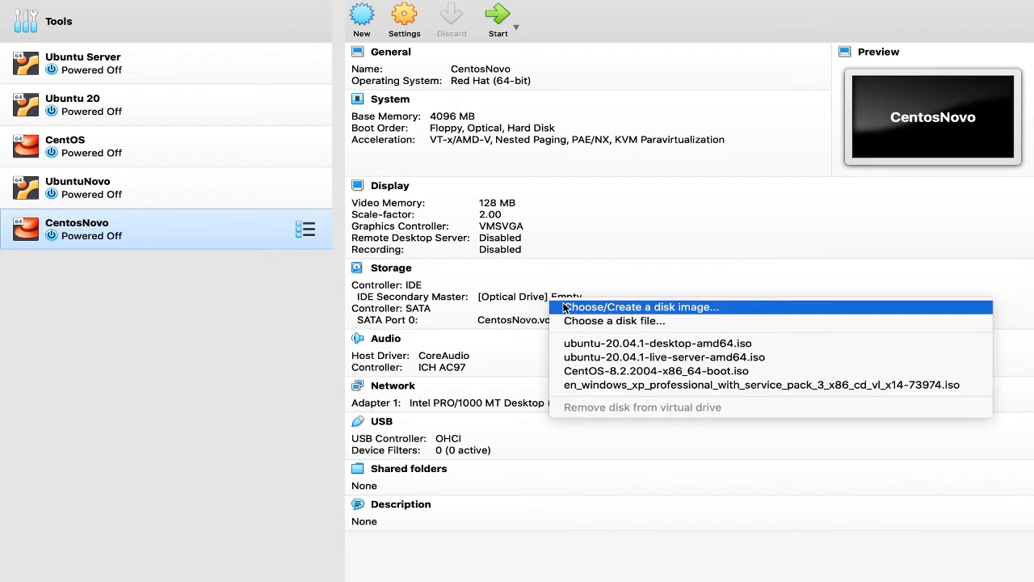
click(564, 306)
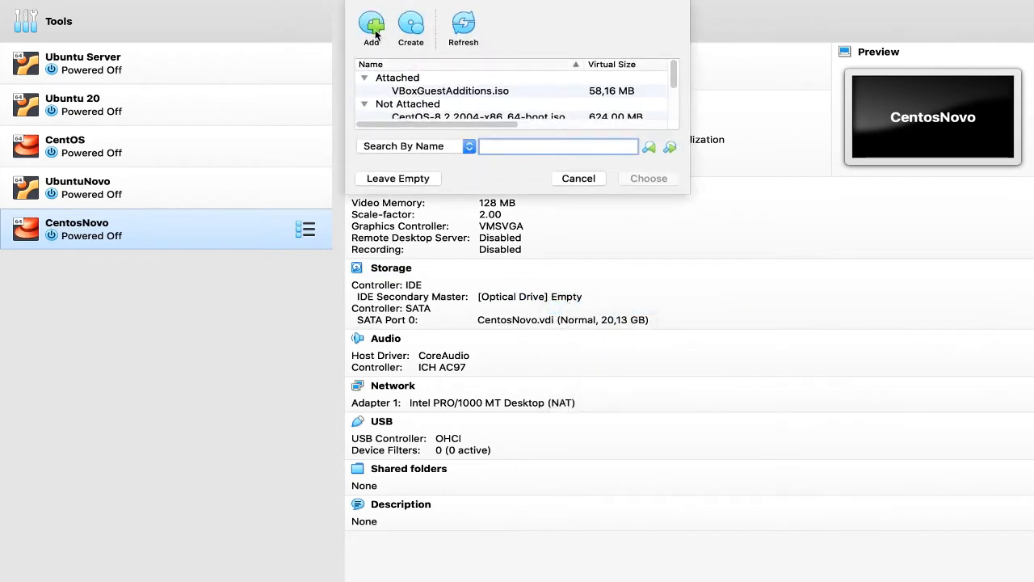
click(372, 31)
click(261, 132)
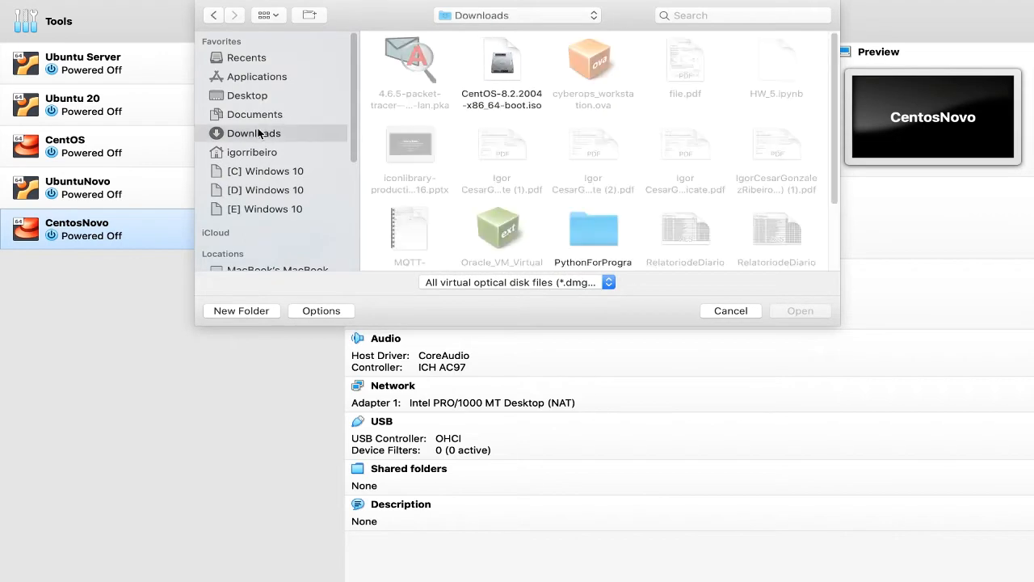
click(502, 60)
double_click(502, 61)
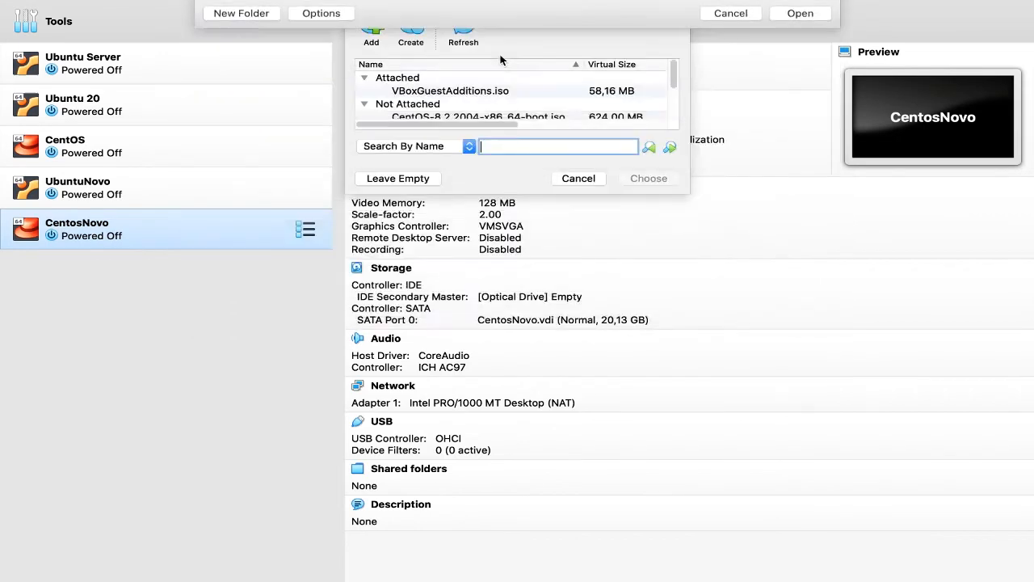
click(649, 179)
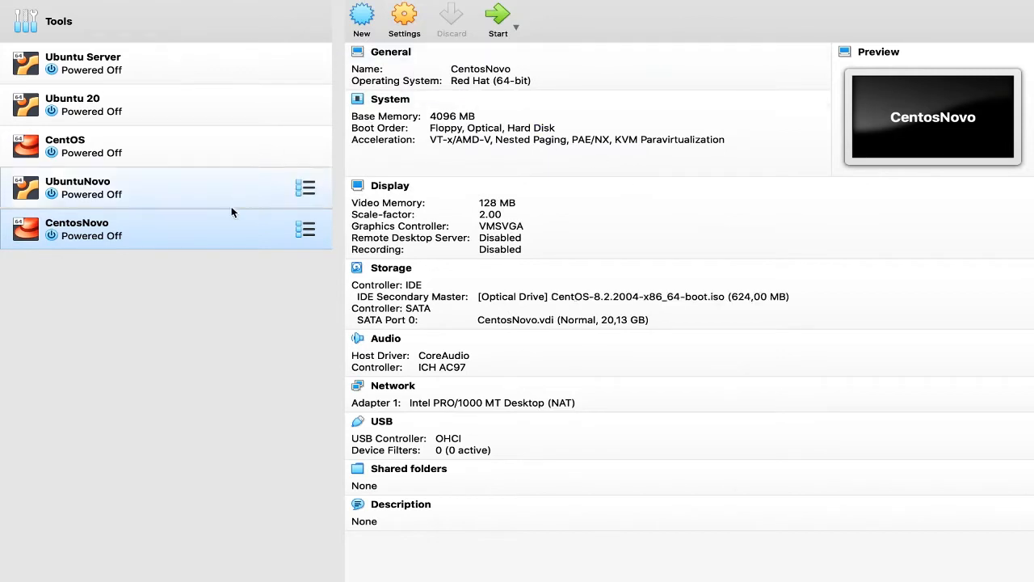
- Start CentosNovo, minimize the Audacity window, and dismiss the keyboard auto-capture notice
click(498, 18)
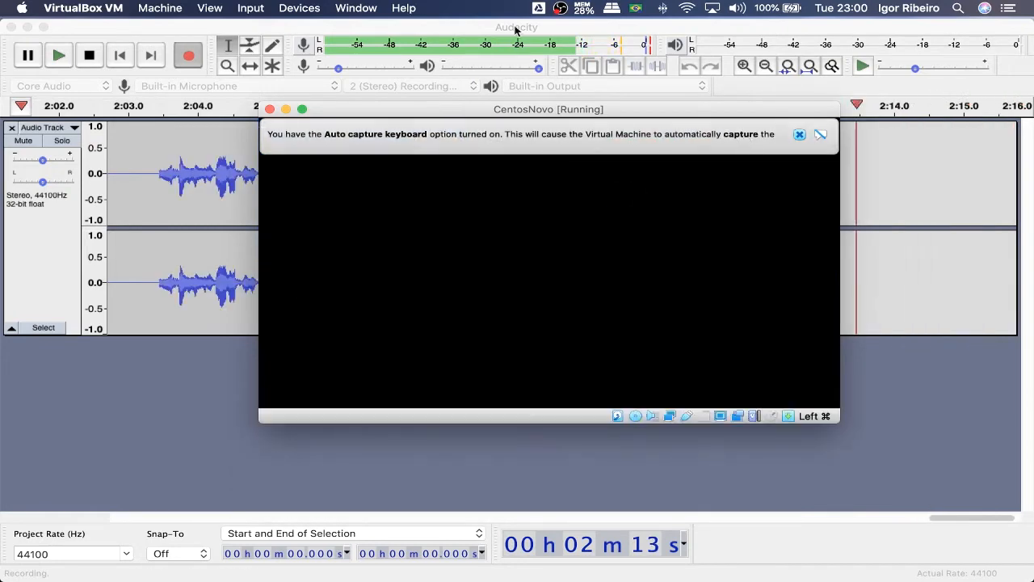
click(27, 27)
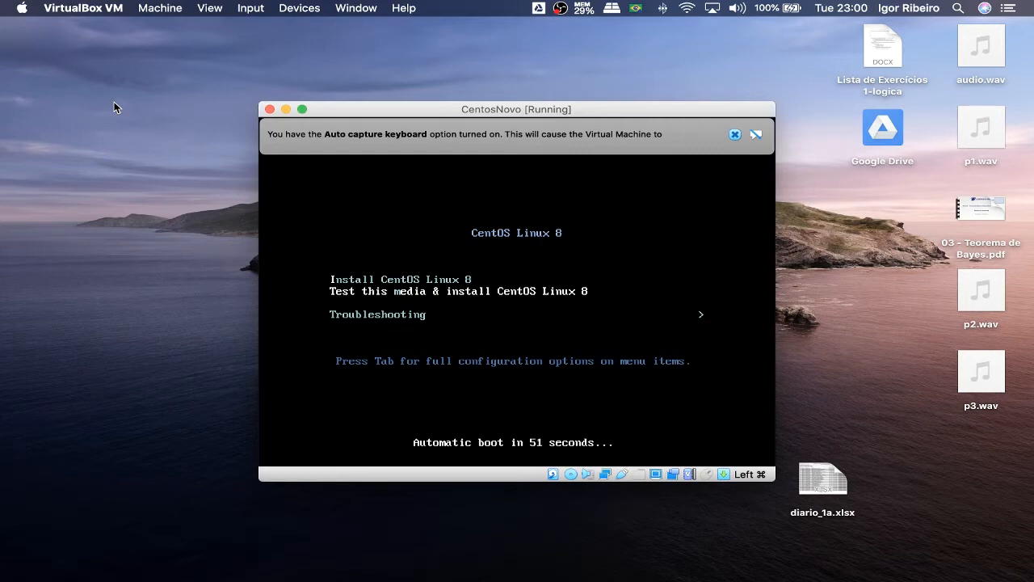
click(734, 134)
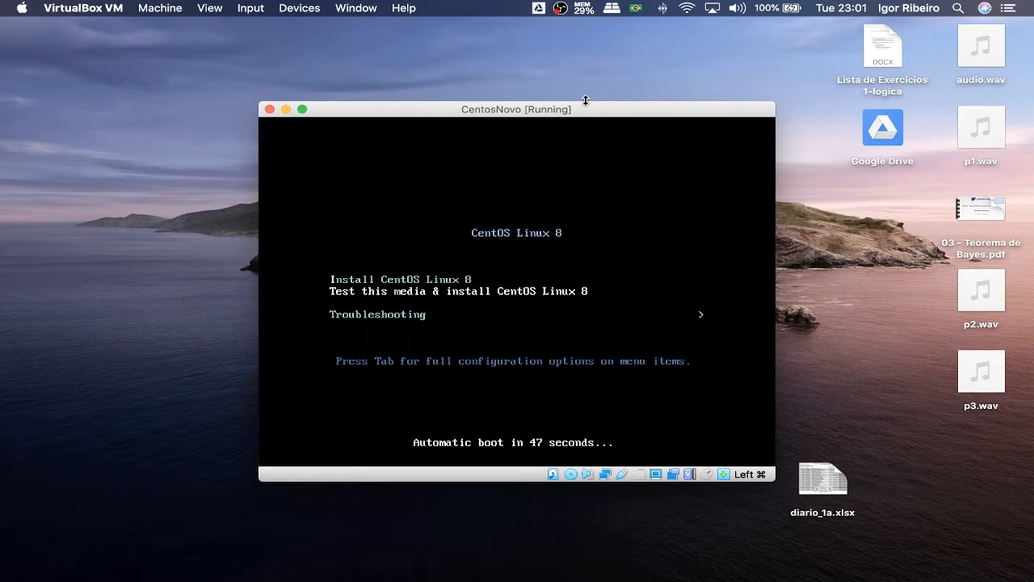
- Let the VM capture keyboard and mouse, then boot the Install CentOS Linux 8 menu entry
click(444, 294)
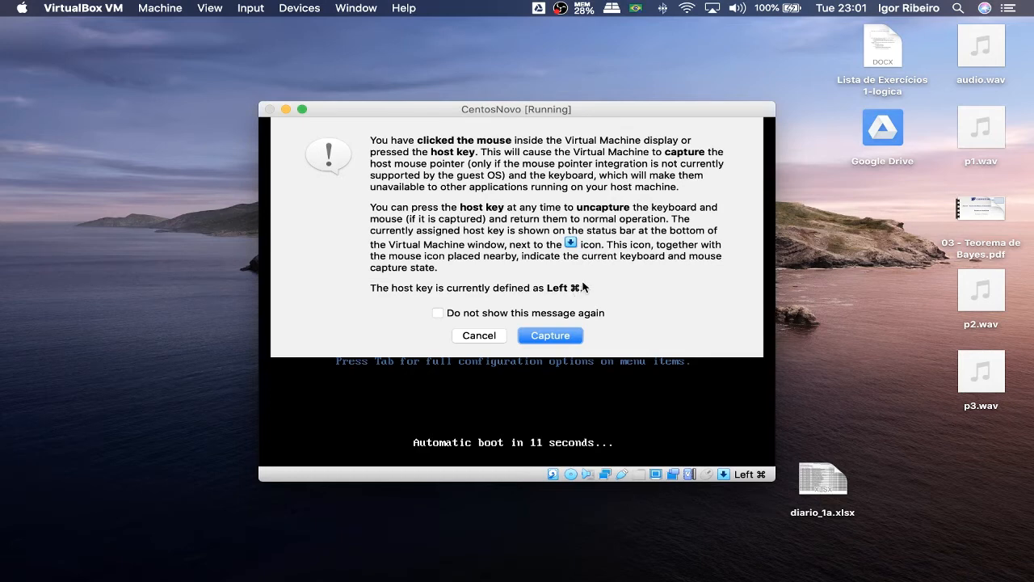
click(540, 338)
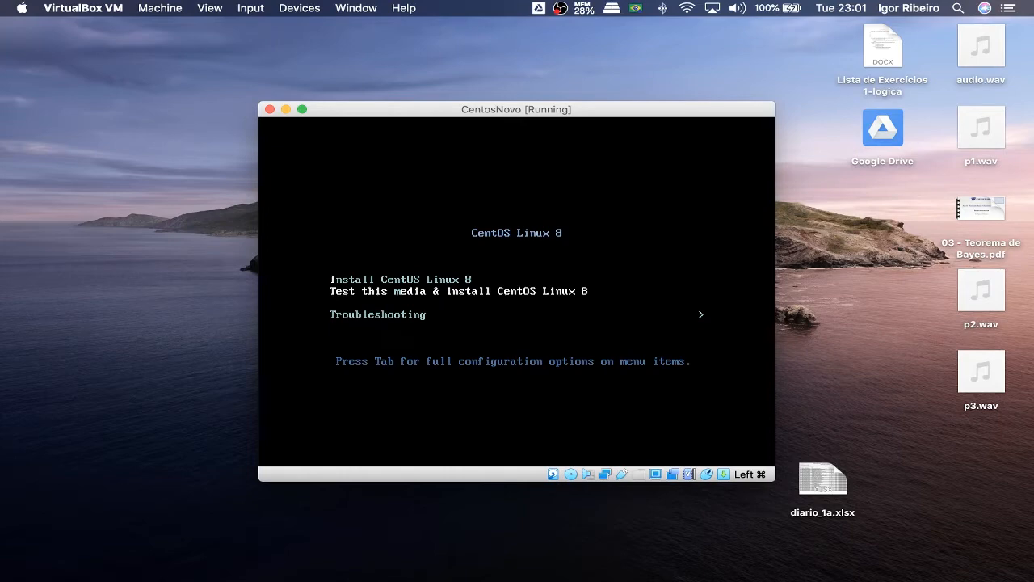
key(Down)
key(Up)
key(Down)
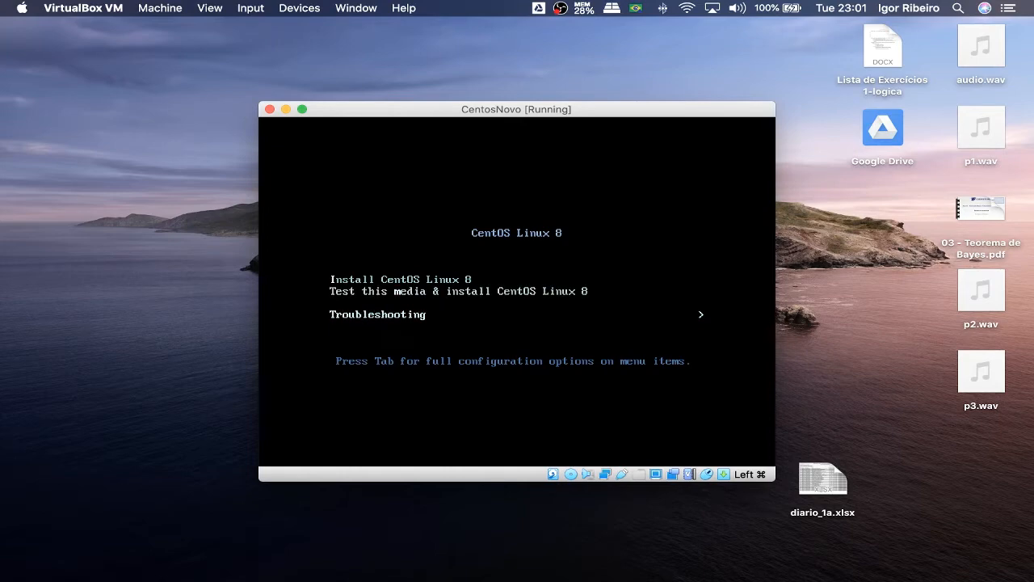
key(Up)
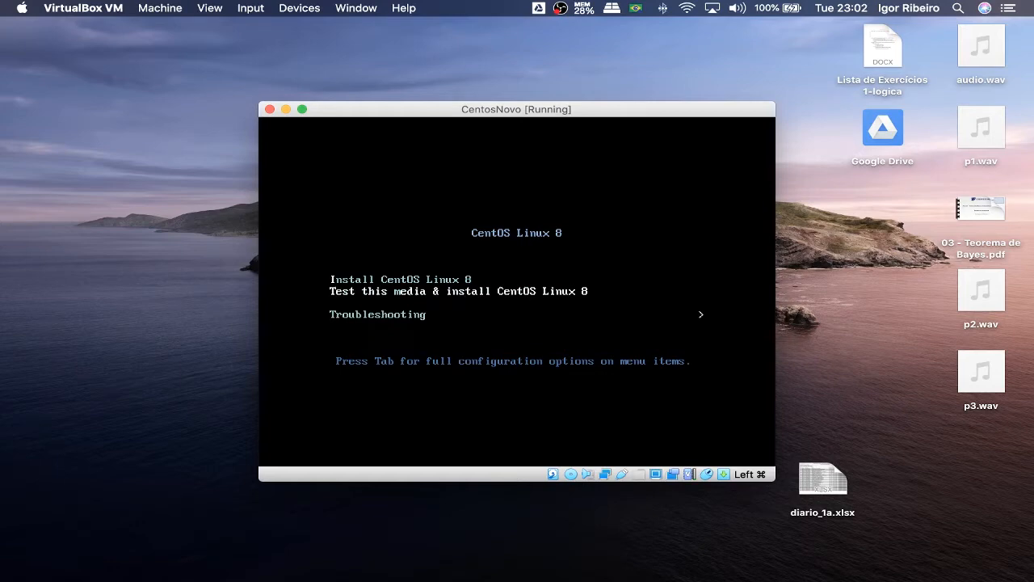
key(Down)
key(Up)
key(Up)
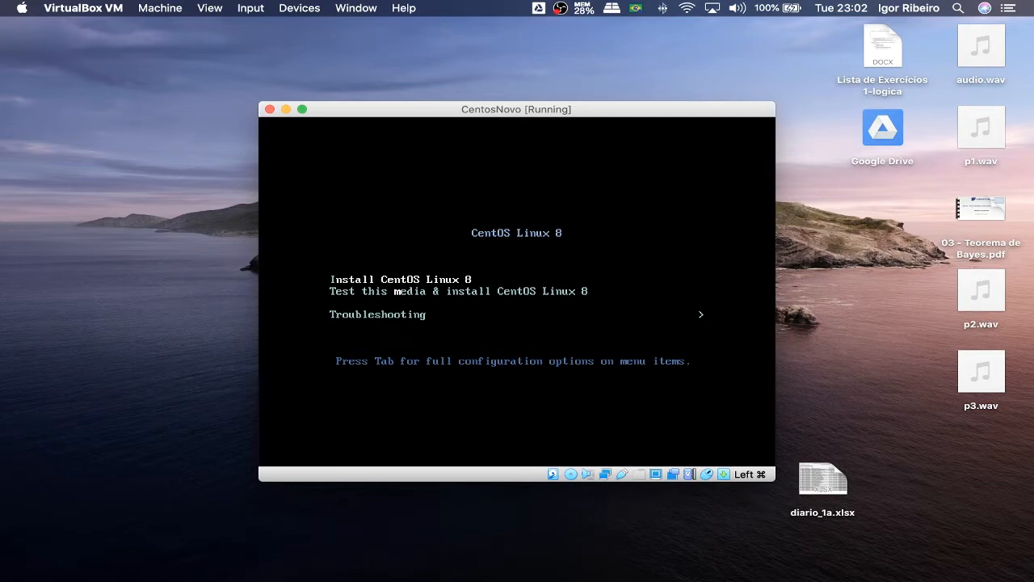
key(Return)
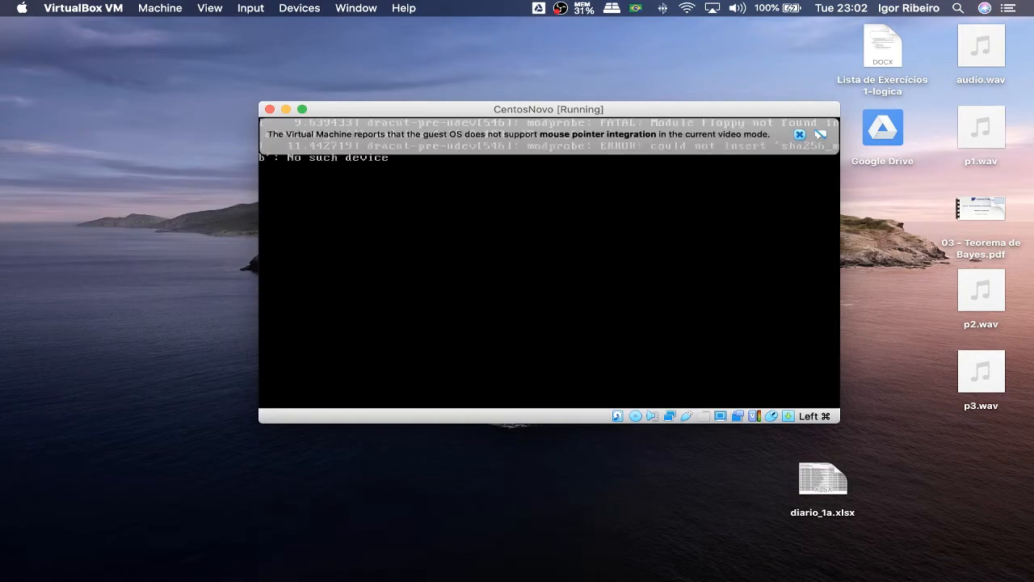
- Pick Português (Brasil) from the installer language list and continue to the summary
click(622, 338)
click(621, 336)
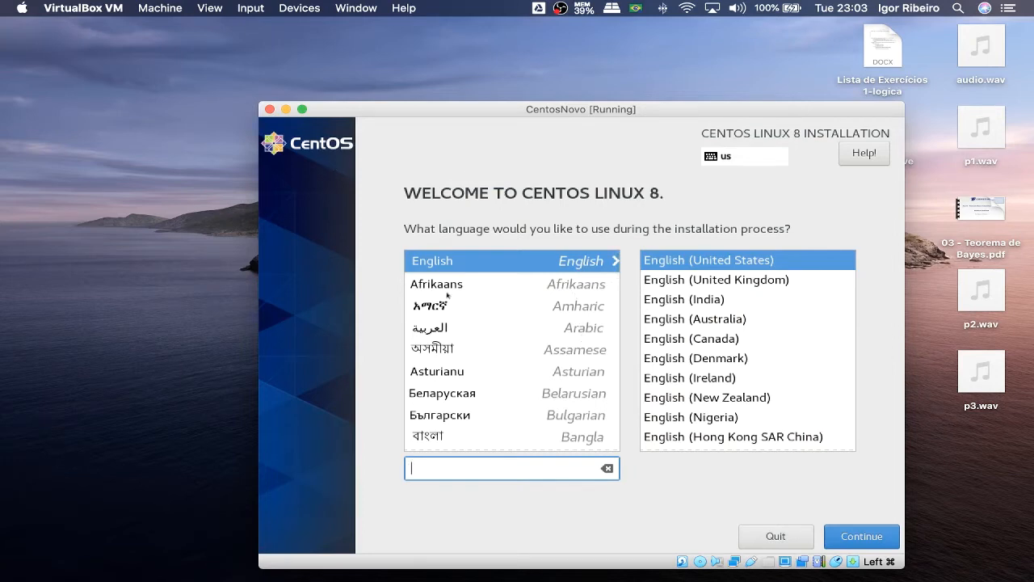
scroll(446, 296, down, 10)
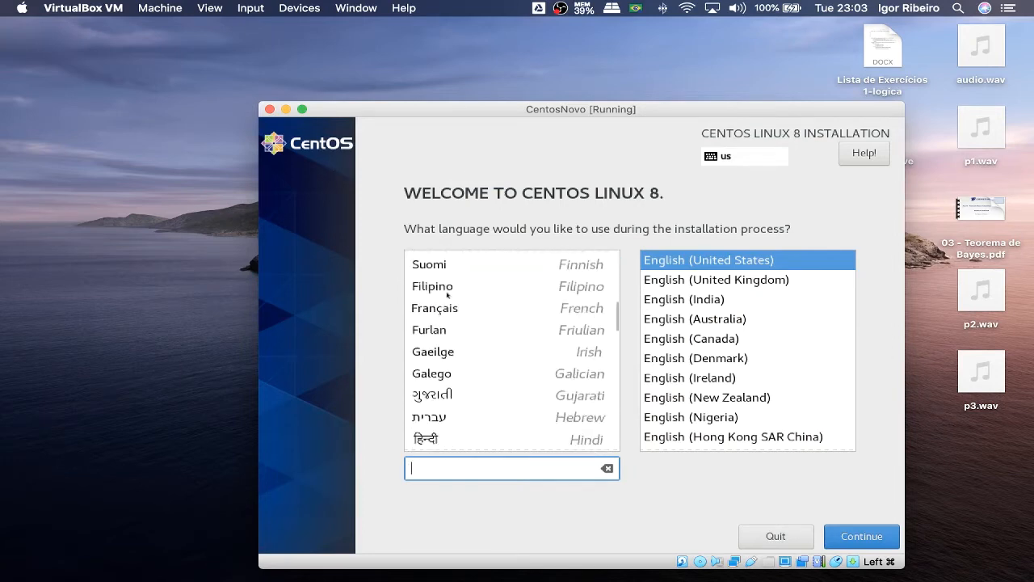
scroll(447, 296, down, 8)
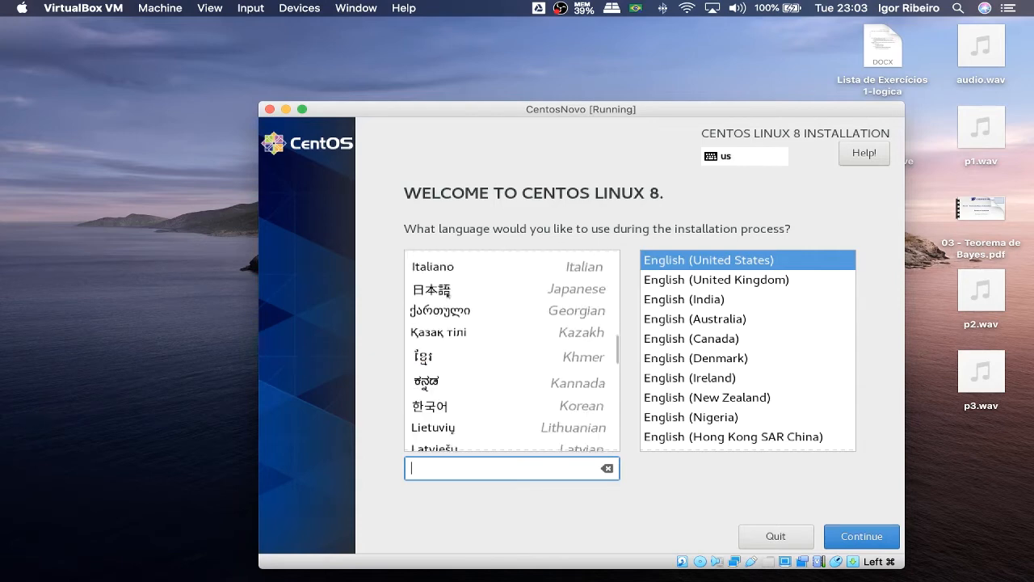
scroll(447, 295, down, 8)
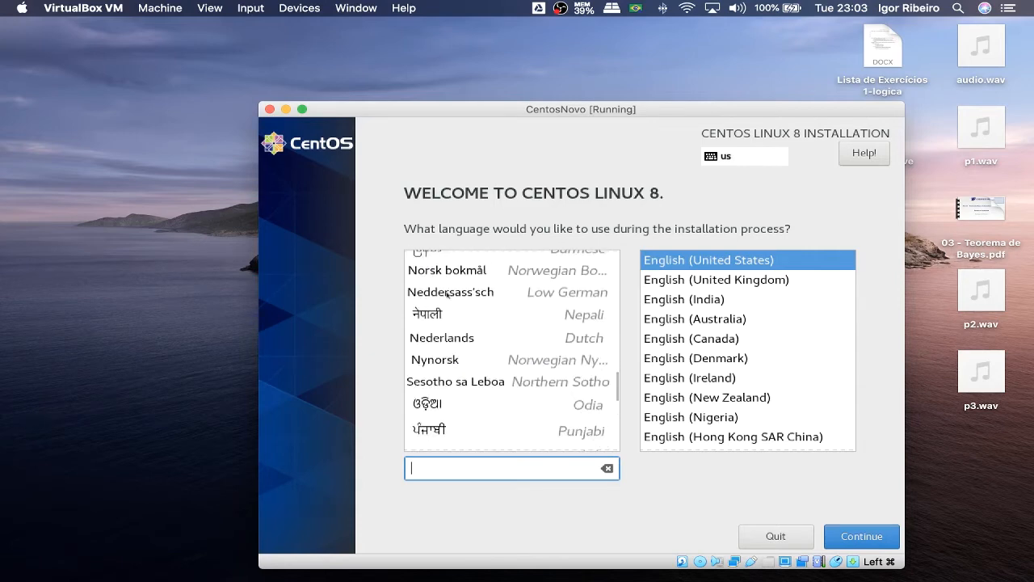
scroll(447, 296, down, 5)
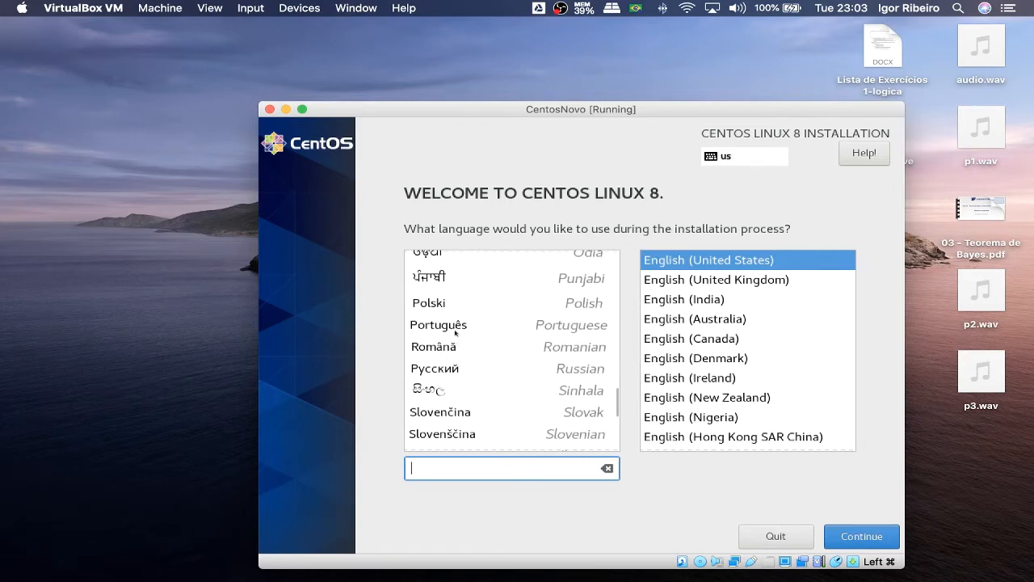
click(455, 327)
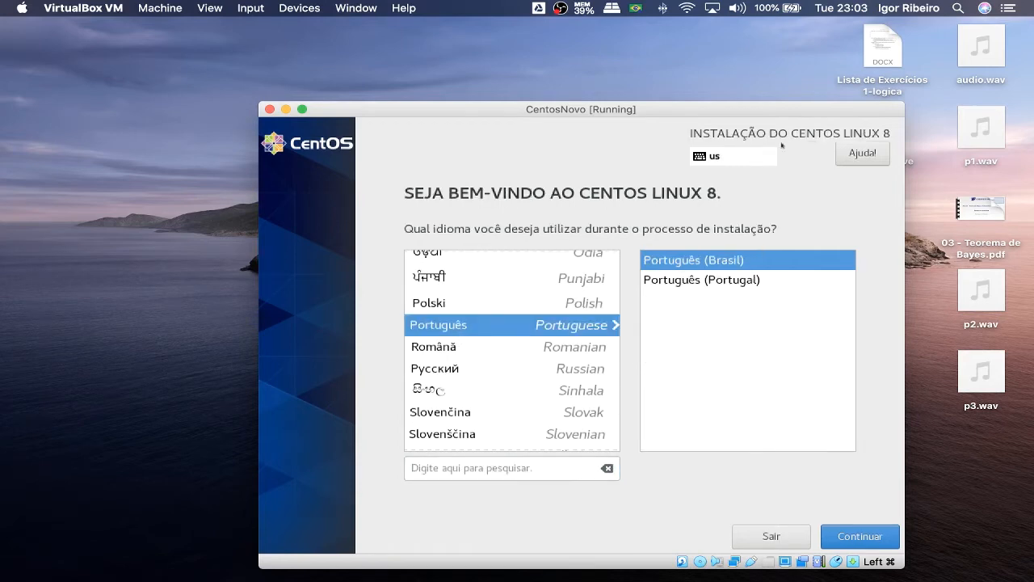
click(854, 535)
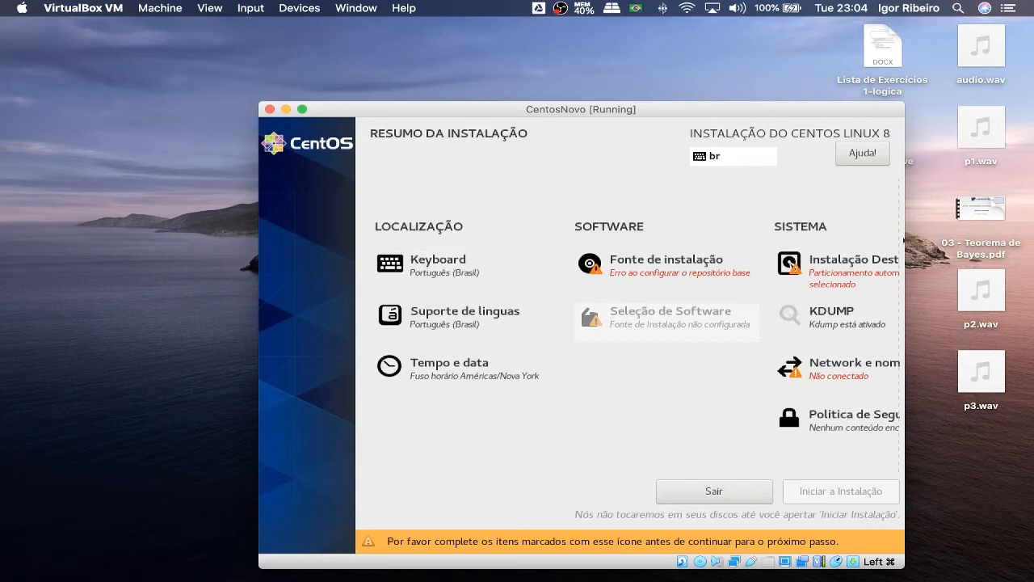
- Select the 20,13 GiB ATA VBOX HARDDISK under Instalação Destino and confirm with Pronto
drag(840, 110, 714, 90)
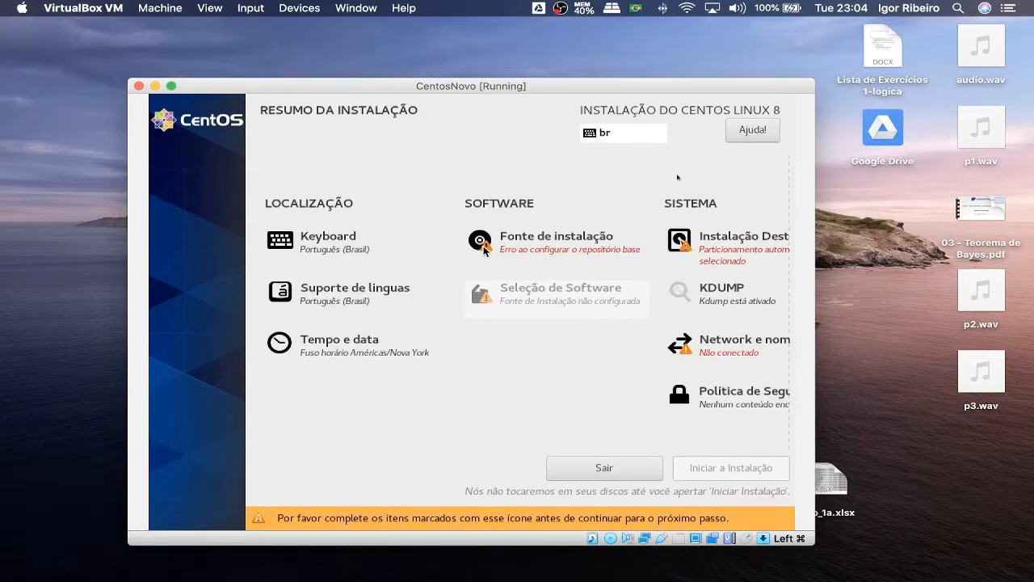
click(689, 242)
click(694, 241)
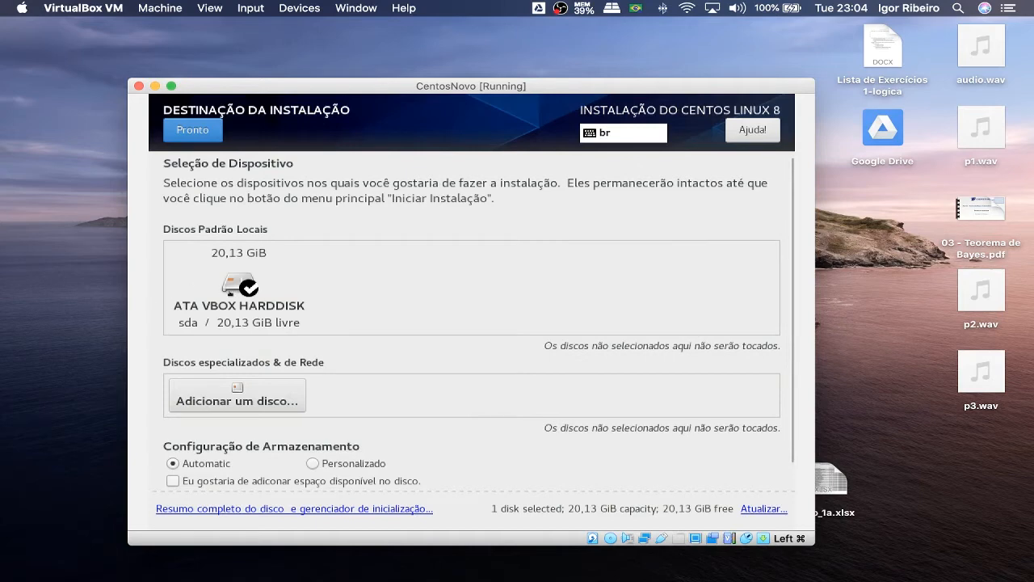
click(190, 306)
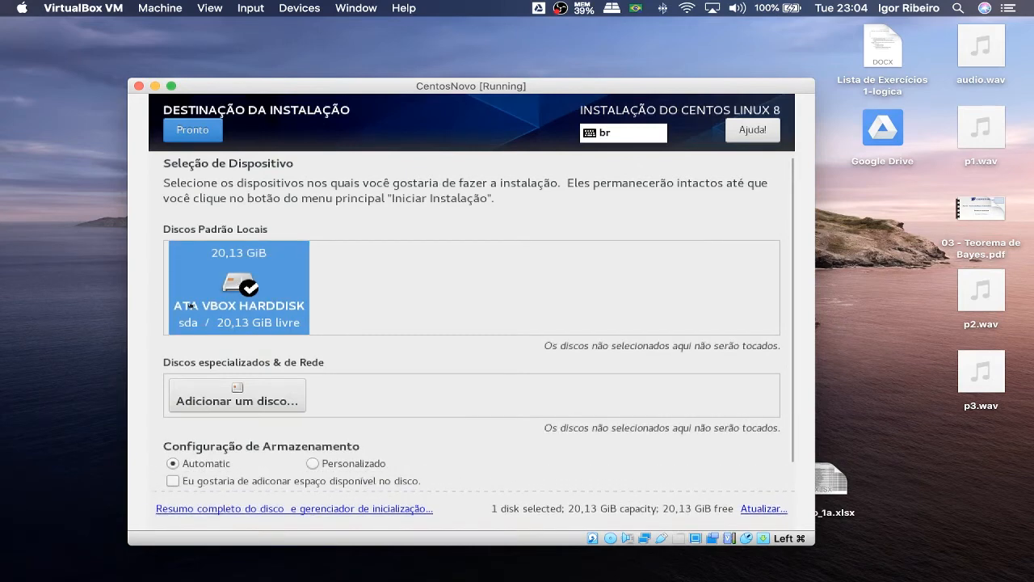
click(198, 132)
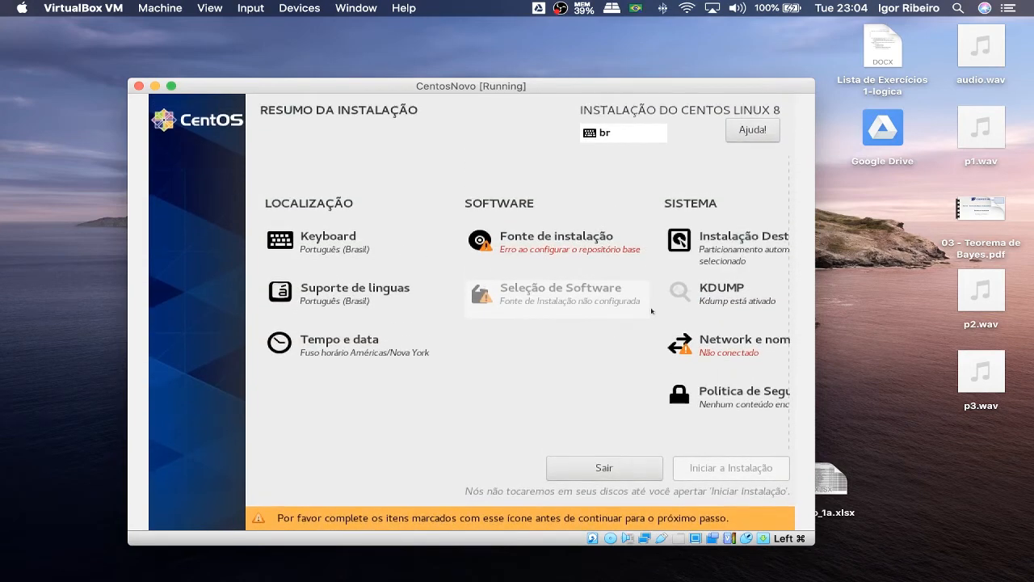
- Switch on the Ethernet (enp0s3) connection in the network settings and confirm
click(716, 353)
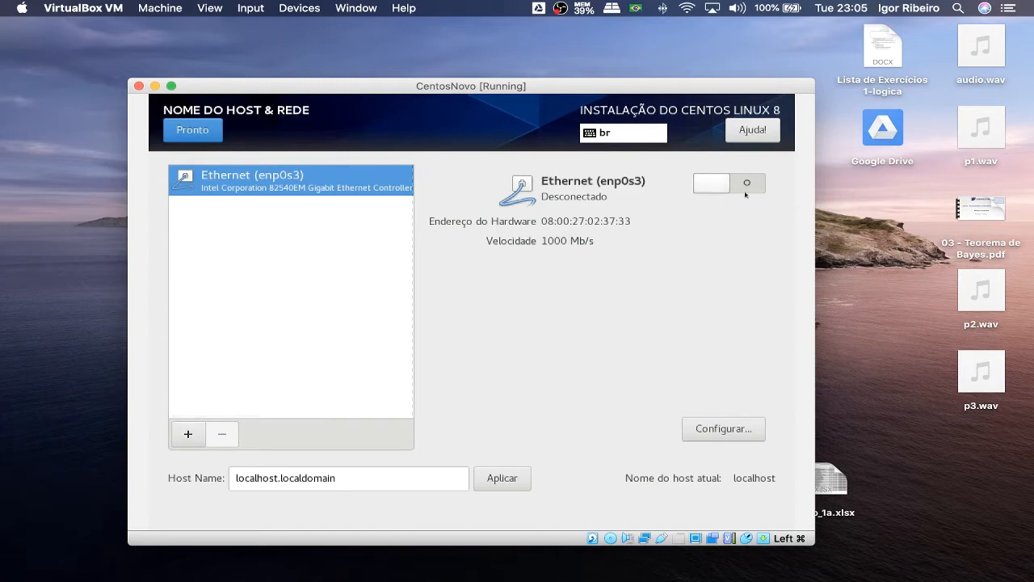
click(716, 184)
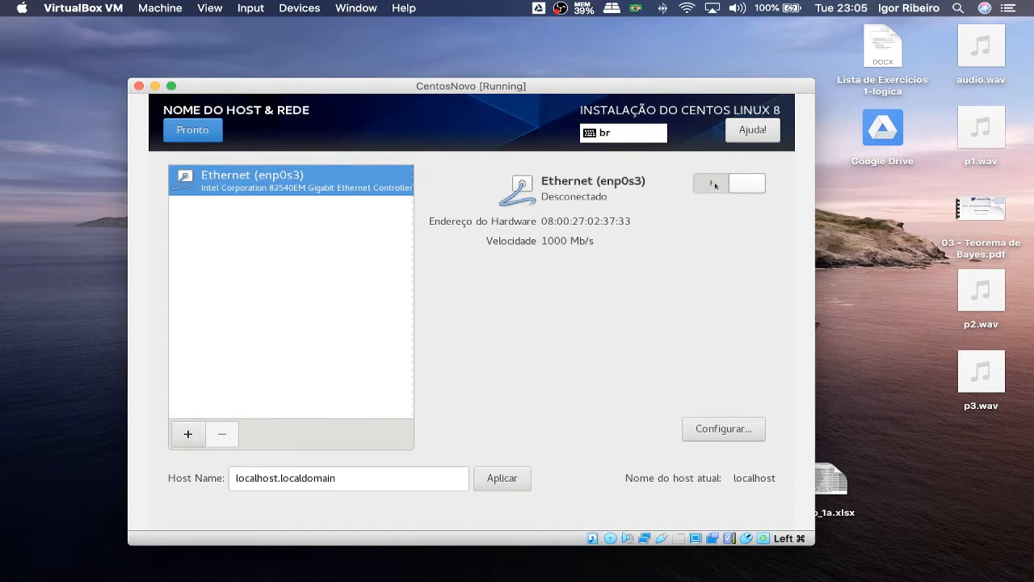
click(184, 131)
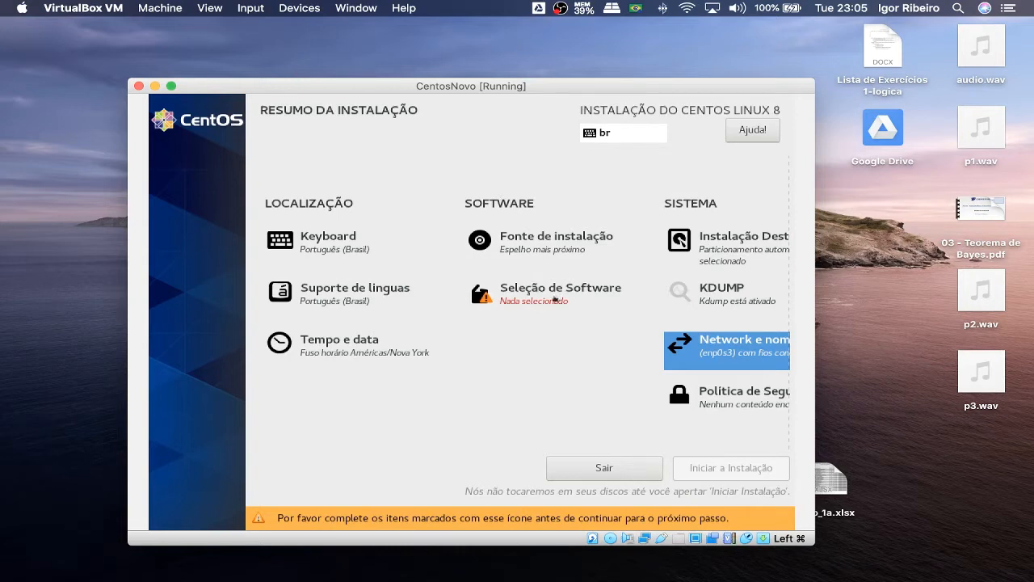
- Pick Instalações Mínimas as the base environment in Seleção de Software and confirm
click(516, 302)
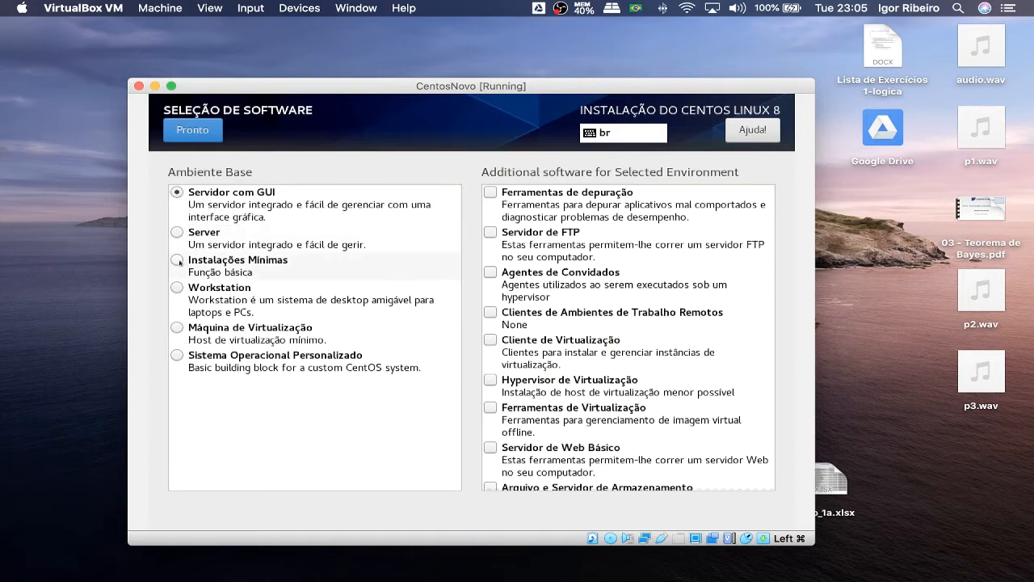
click(178, 260)
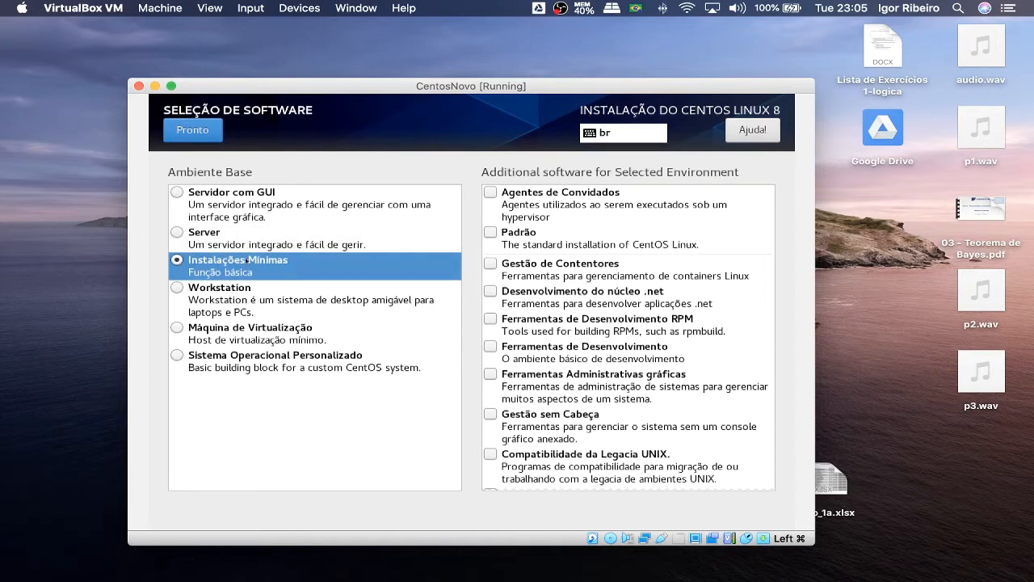
click(178, 287)
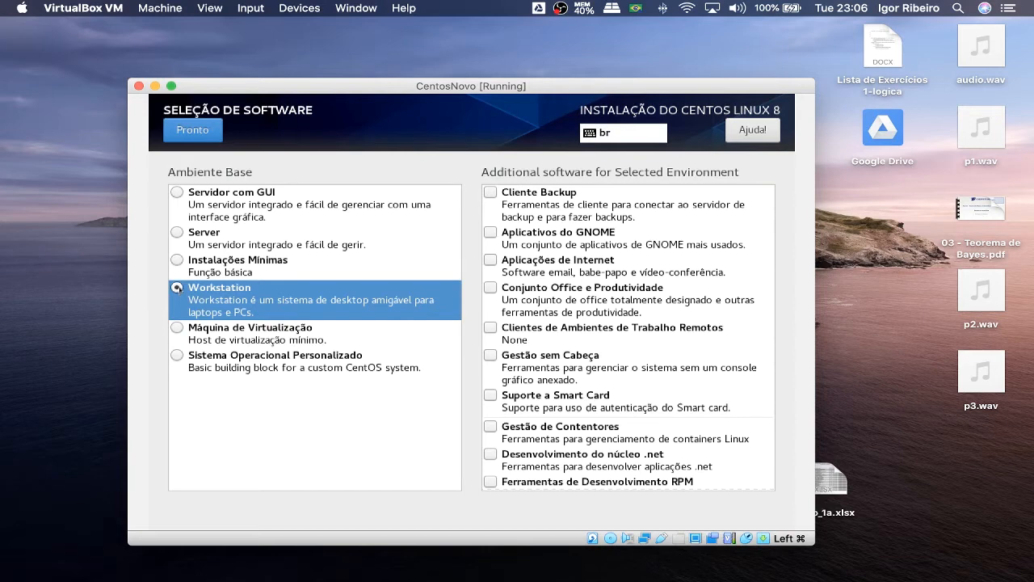
click(180, 268)
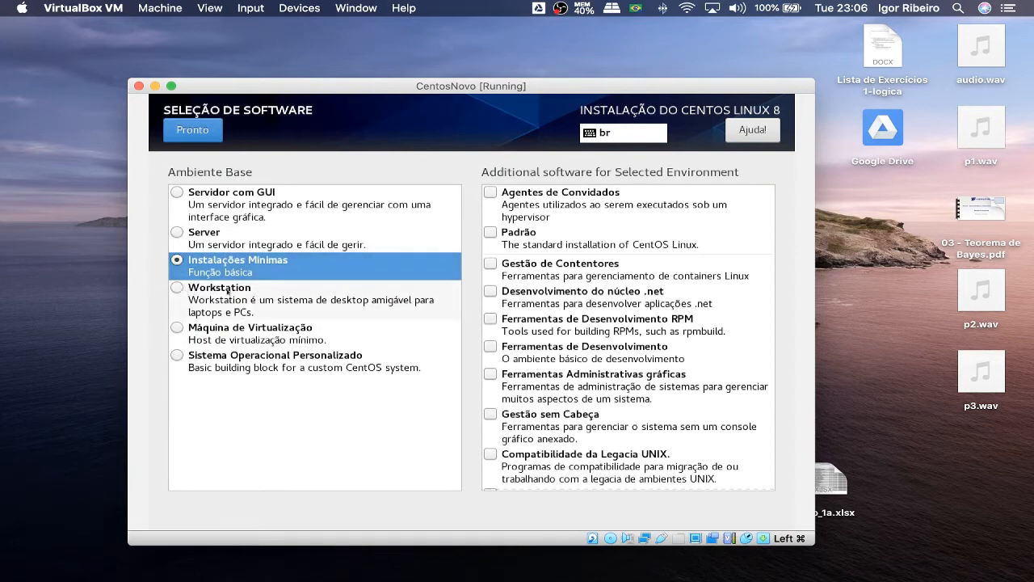
click(198, 127)
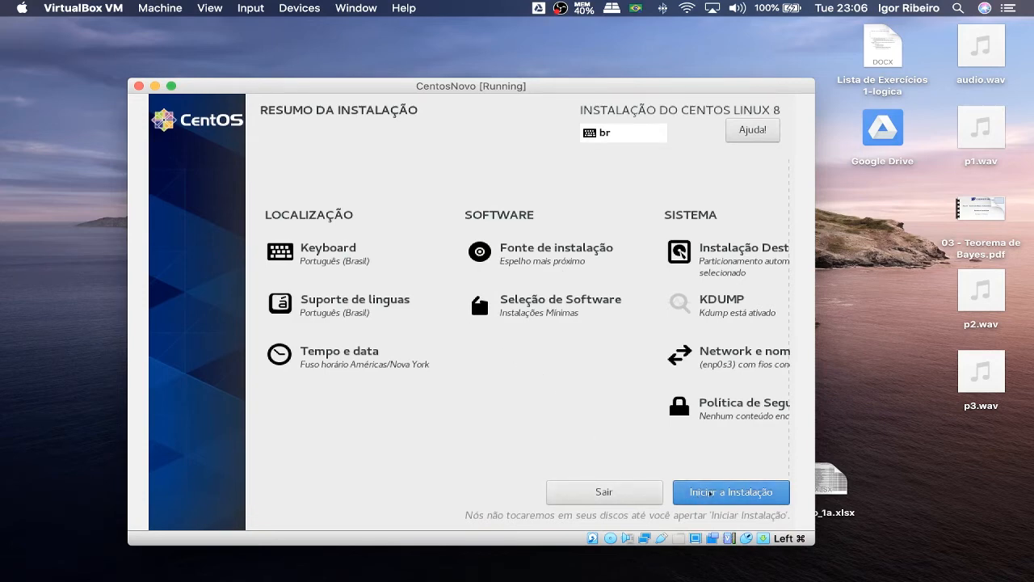
- Begin the CentOS install, then enter and confirm a Forte-rated root password
click(709, 492)
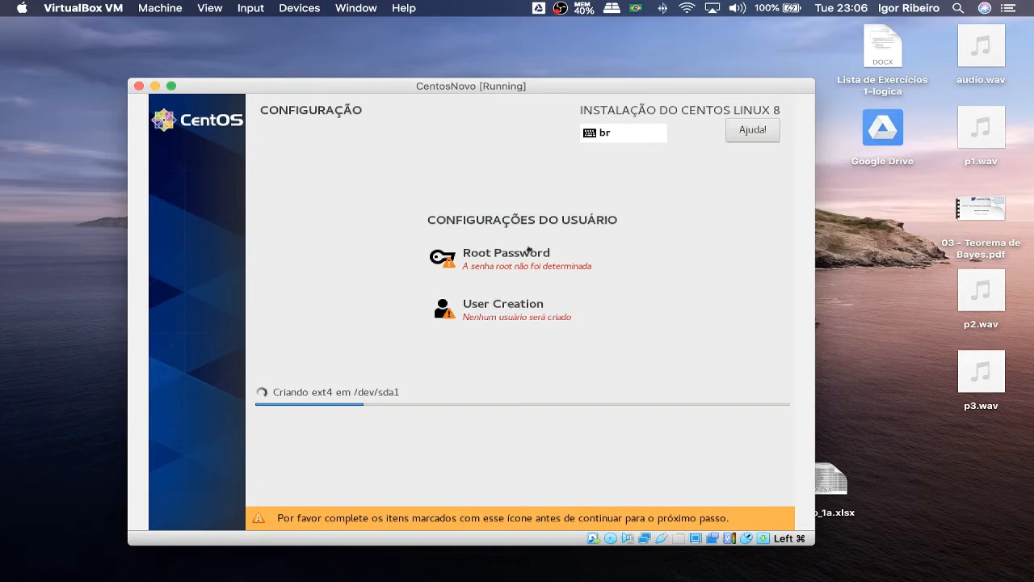
click(522, 257)
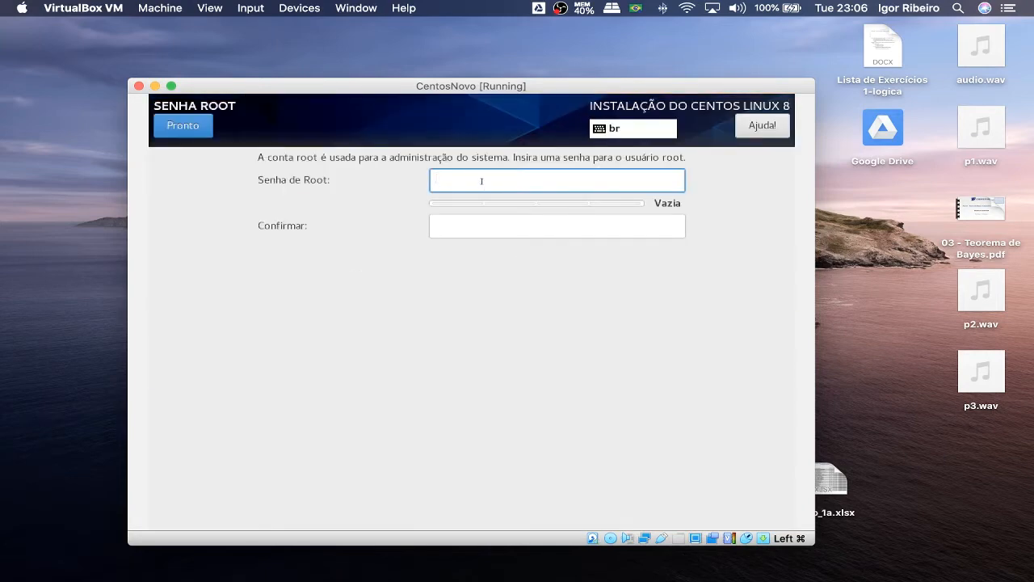
text(*********)
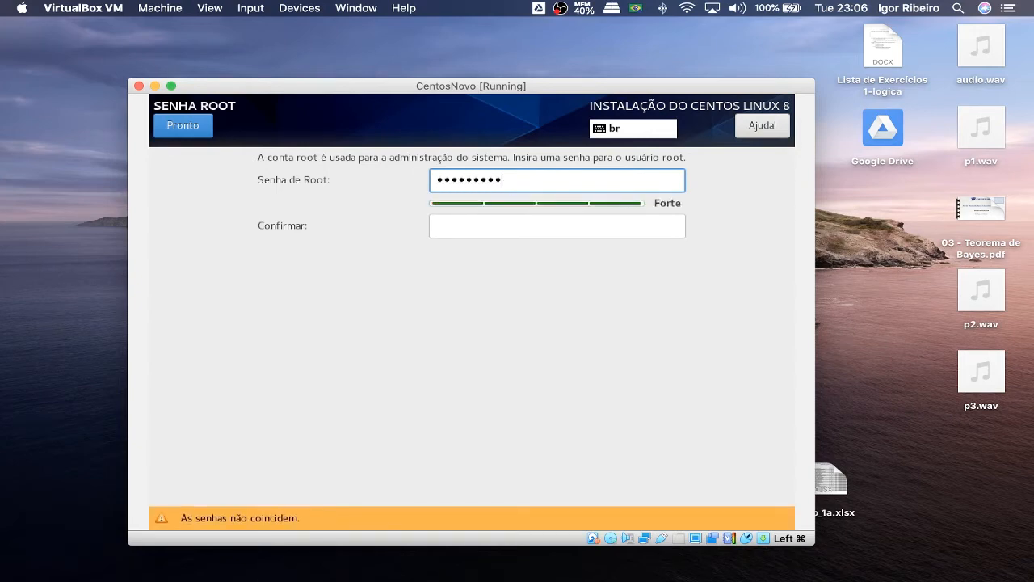
click(521, 224)
text(*********)
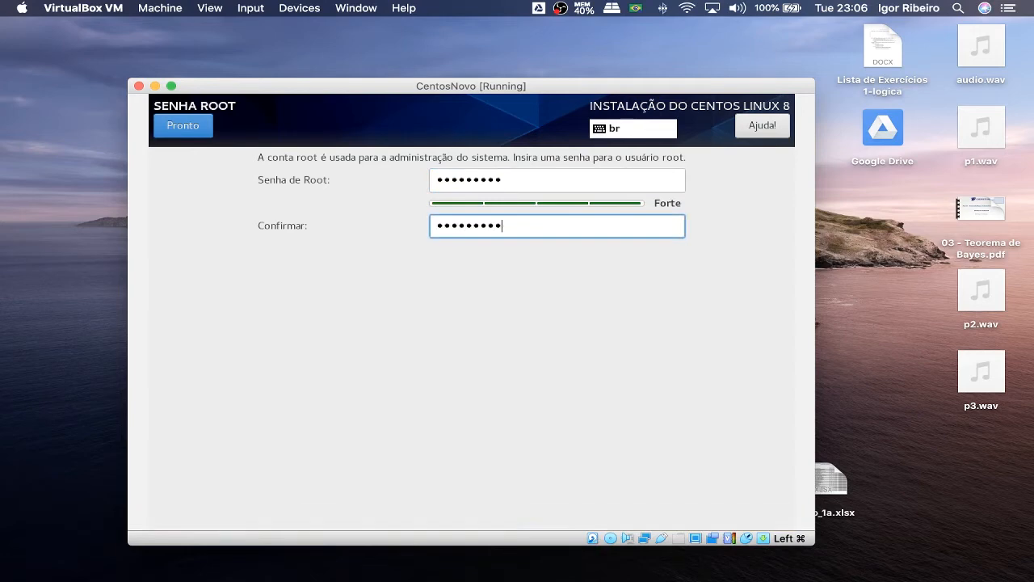
click(167, 135)
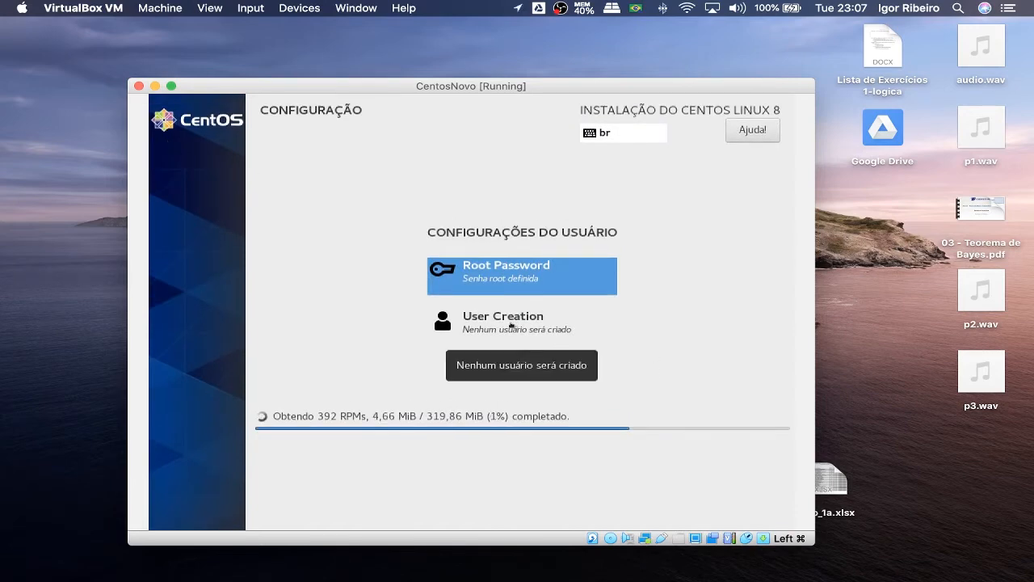
- Create an administrator user with the user's full name, a custom username and a confirmed Forte-rated password
click(511, 325)
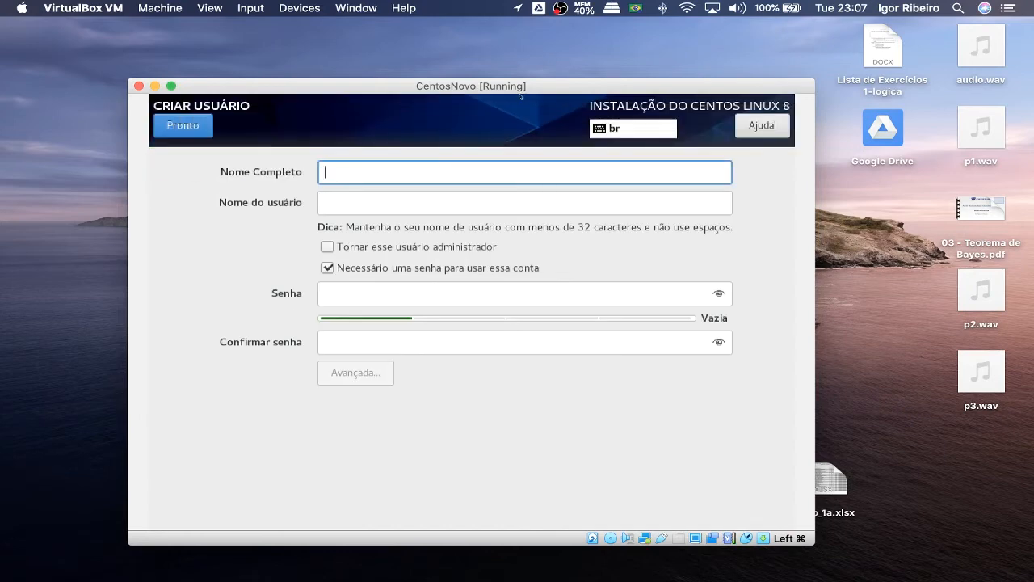
text(Igor)
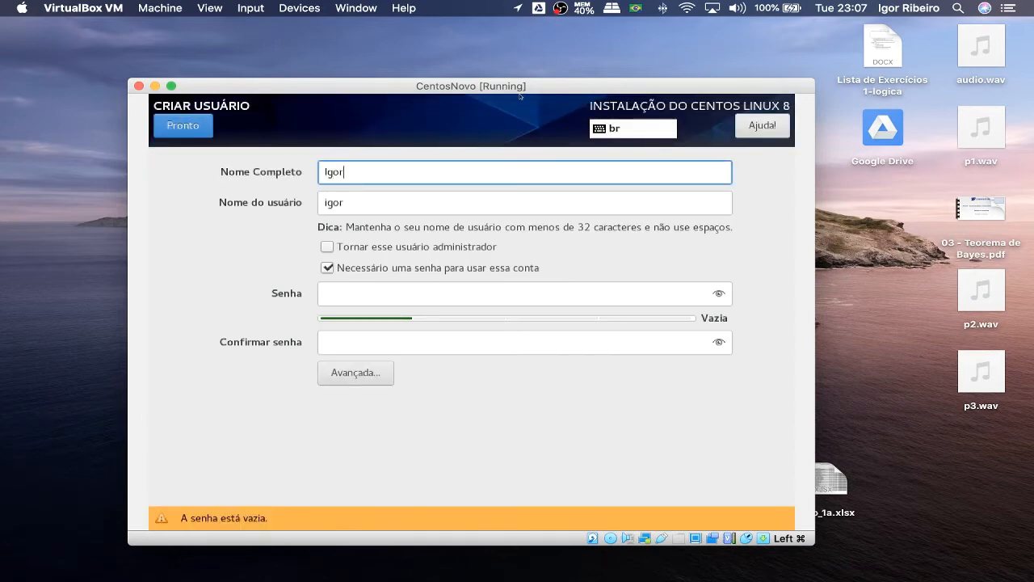
text( Ribeiro)
key(Tab)
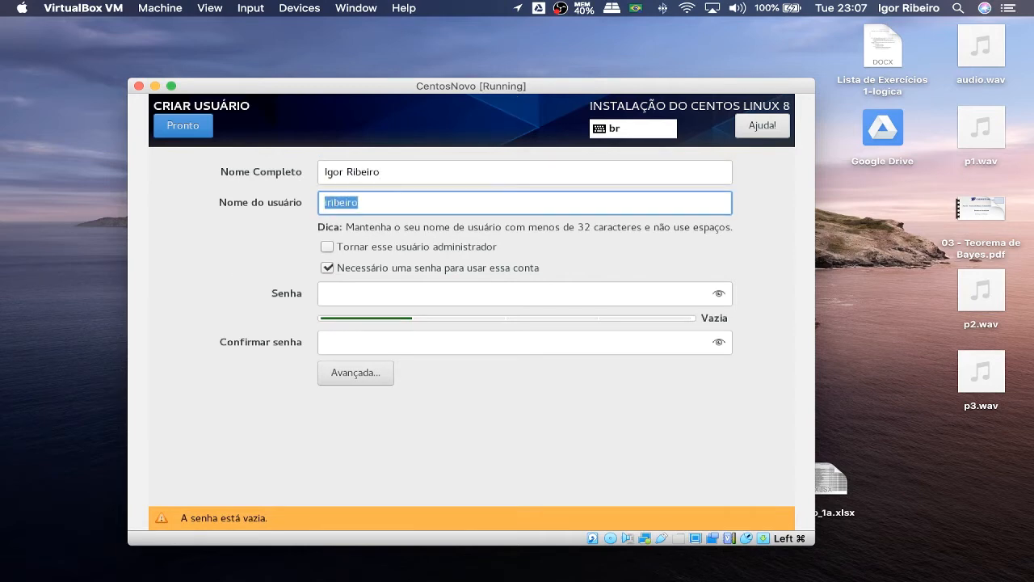
text(igorri)
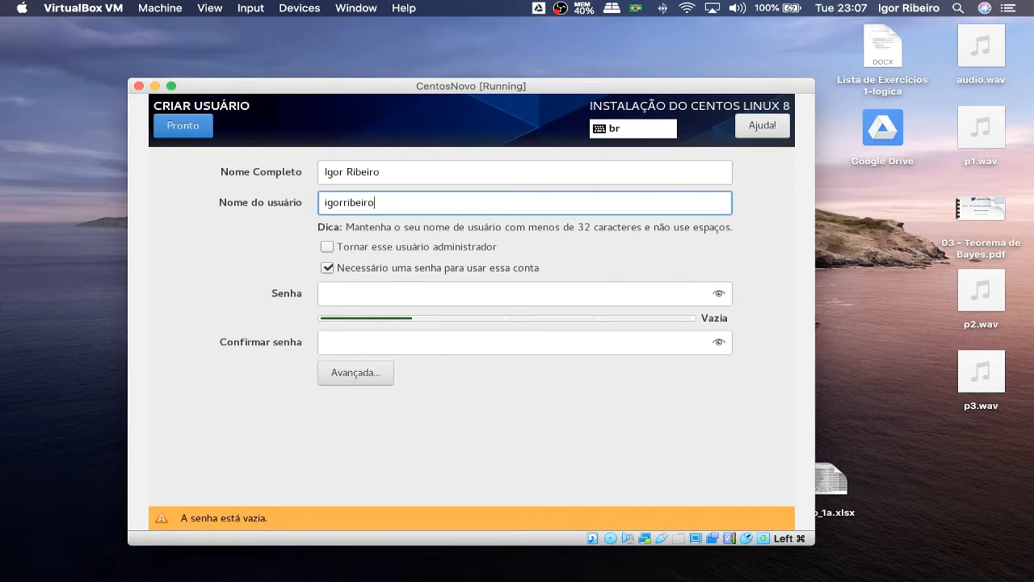
click(328, 248)
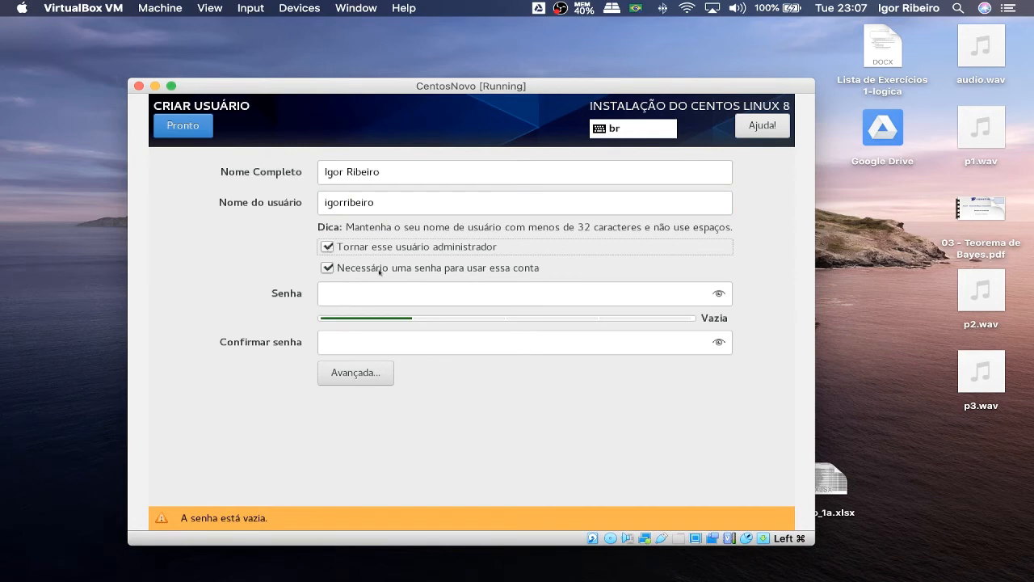
click(337, 291)
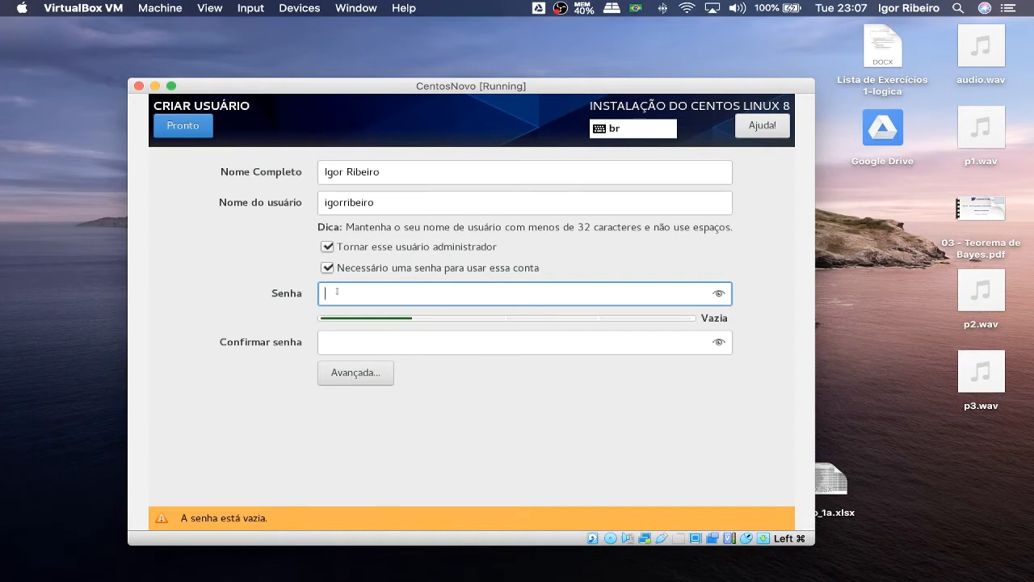
text(•••••••••)
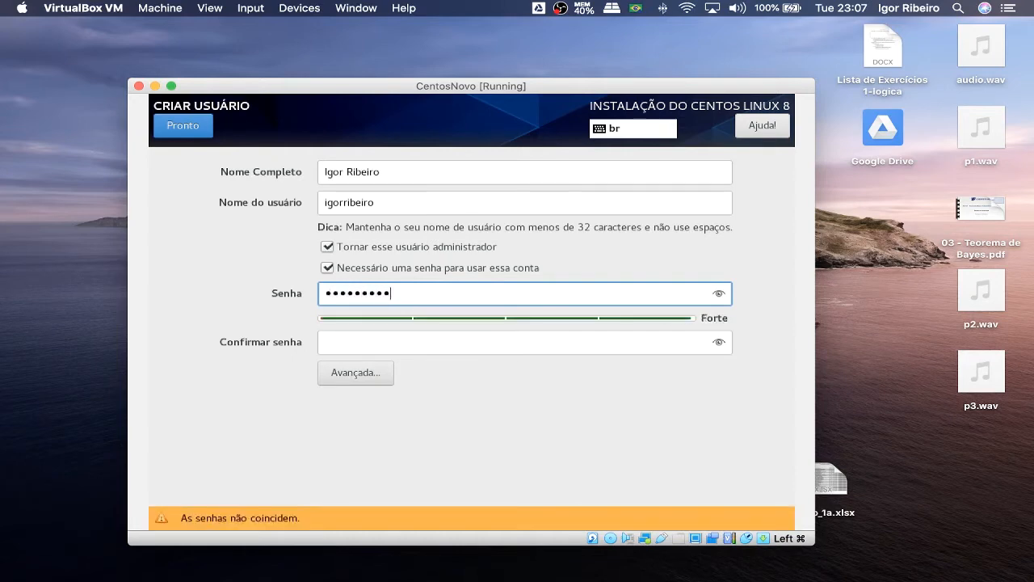
click(351, 343)
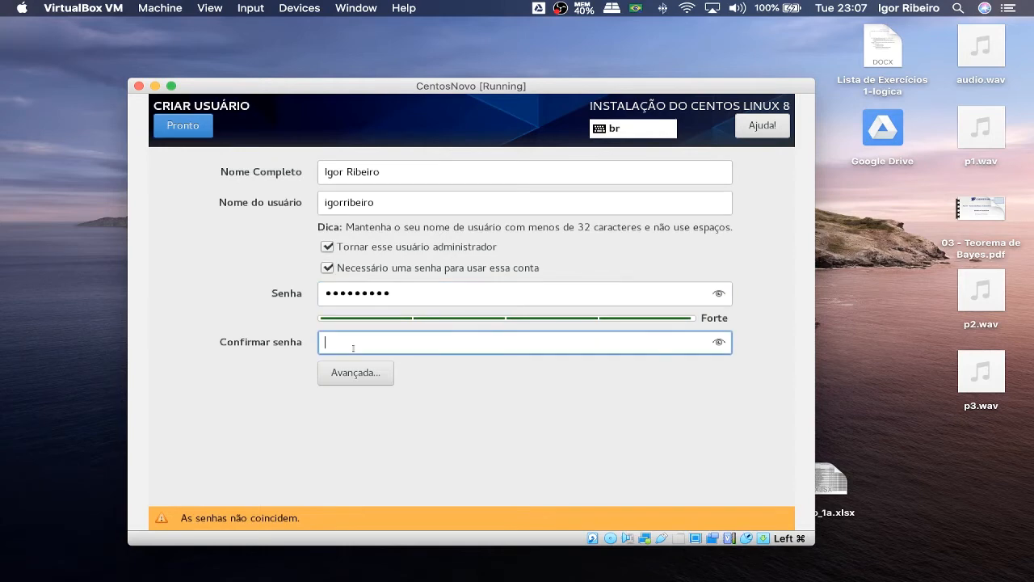
text(•••••••••)
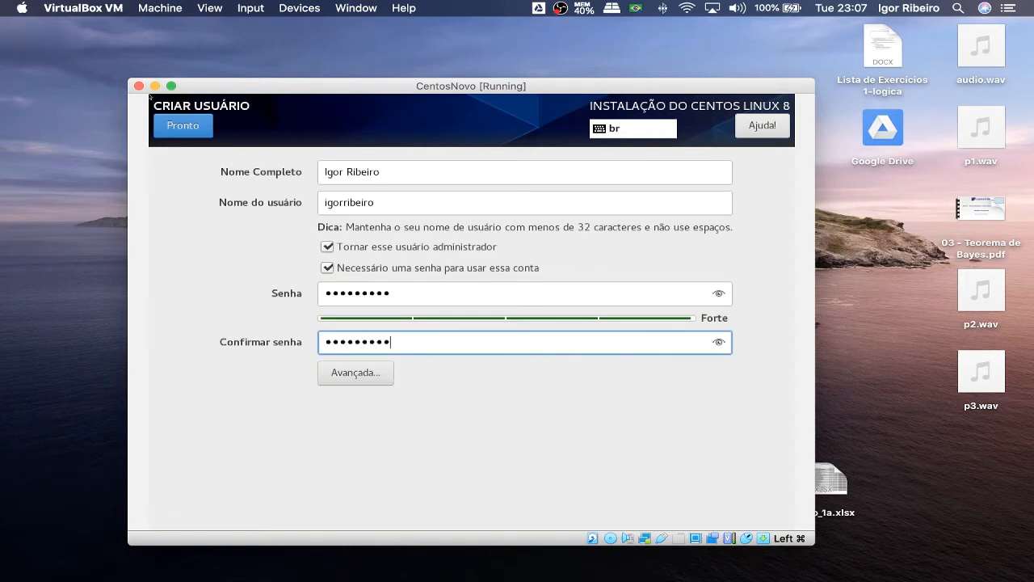
click(180, 123)
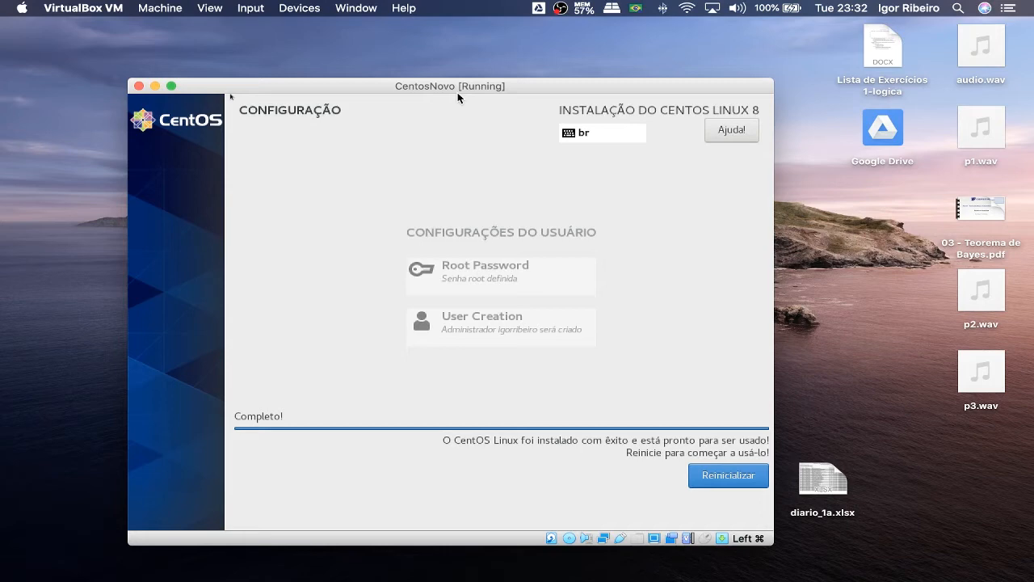
- Once the progress reads Completo!, let the VM capture the mouse
click(719, 481)
- Reboot the installed system and halt the CentOS Linux 8 boot menu countdown
click(728, 483)
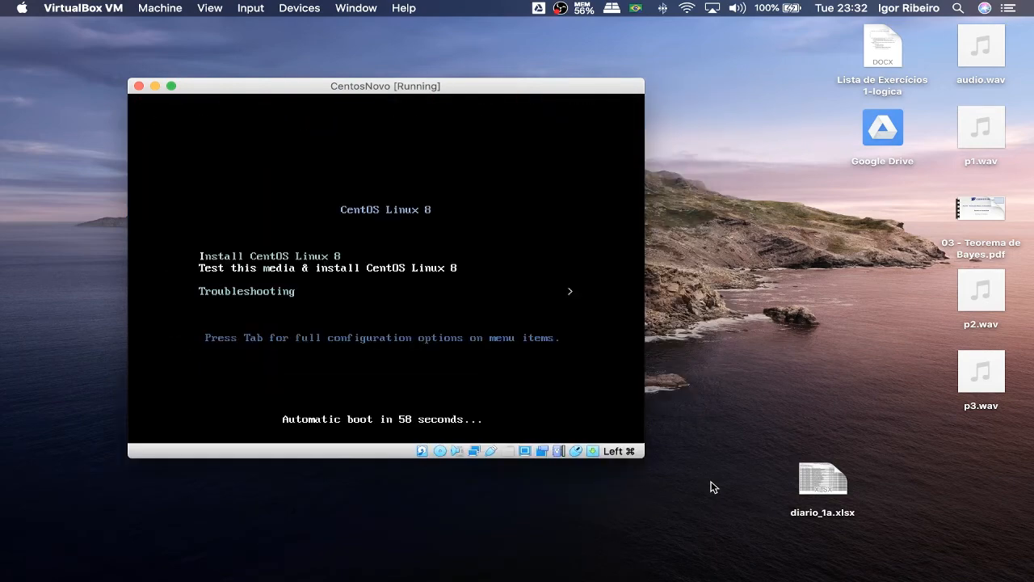
key(Down)
key(Up)
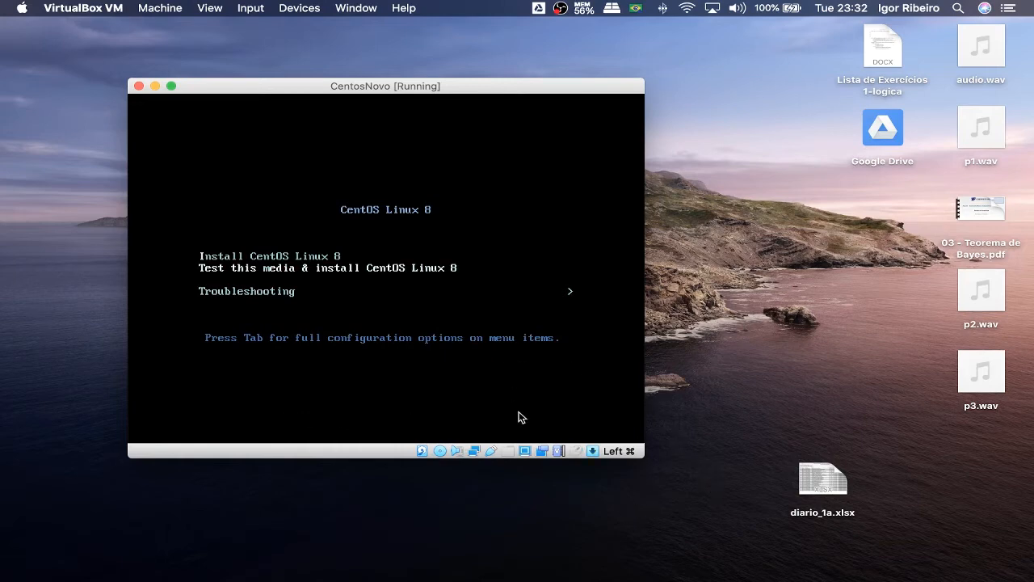
- Power off CentosNovo from the VirtualBox Manager
click(556, 535)
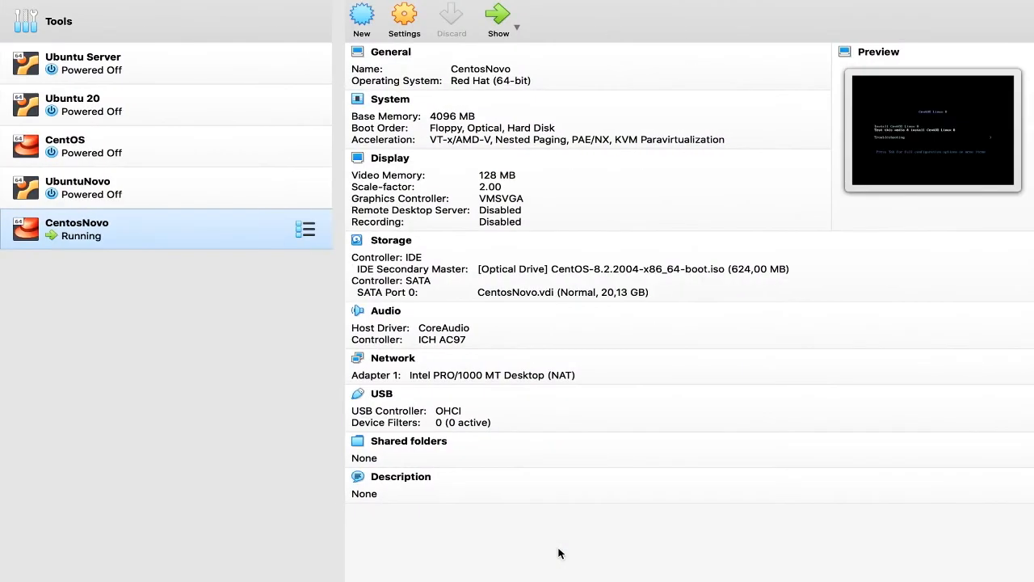
right_click(217, 240)
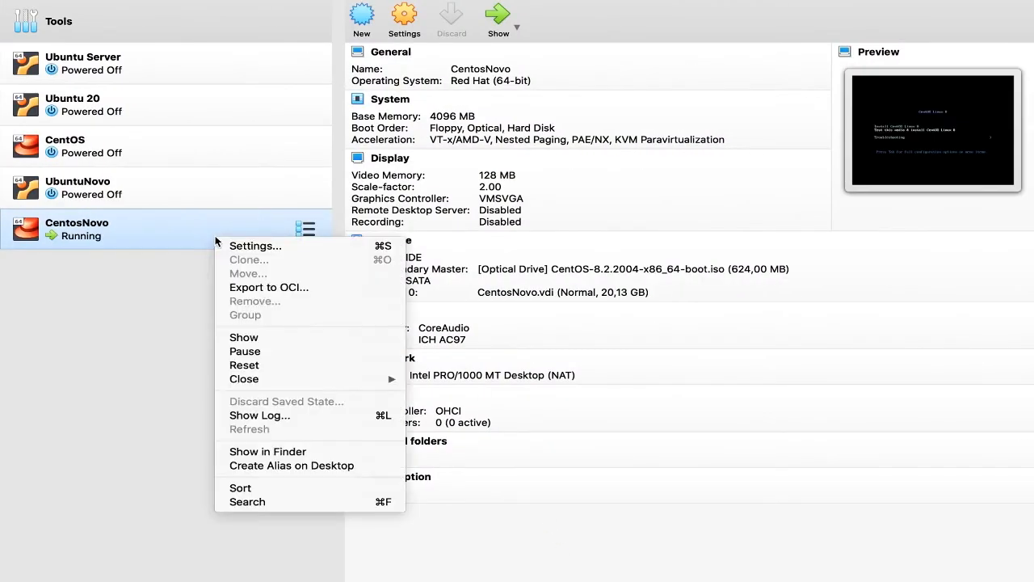
mouse_move(301, 379)
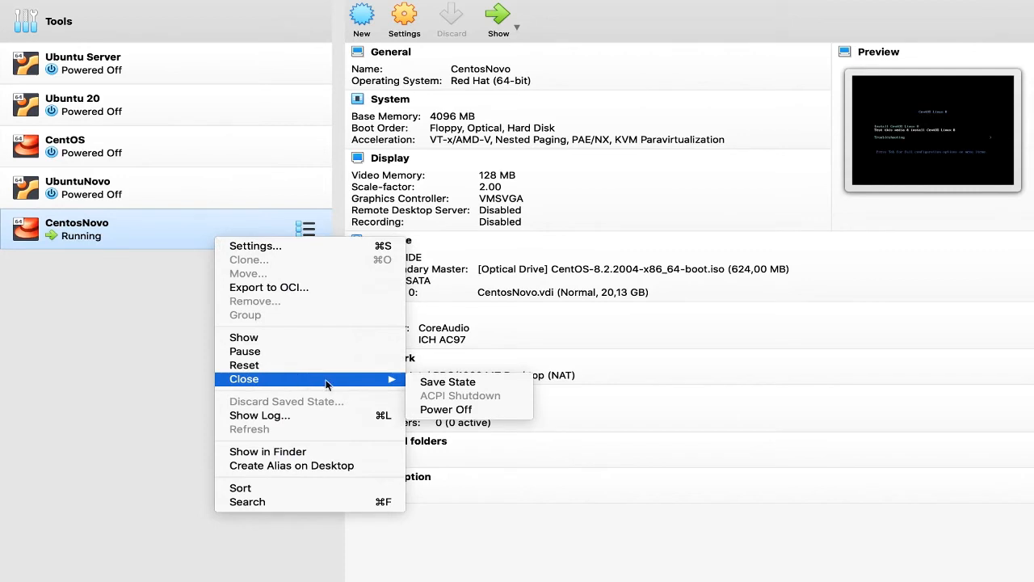
click(443, 410)
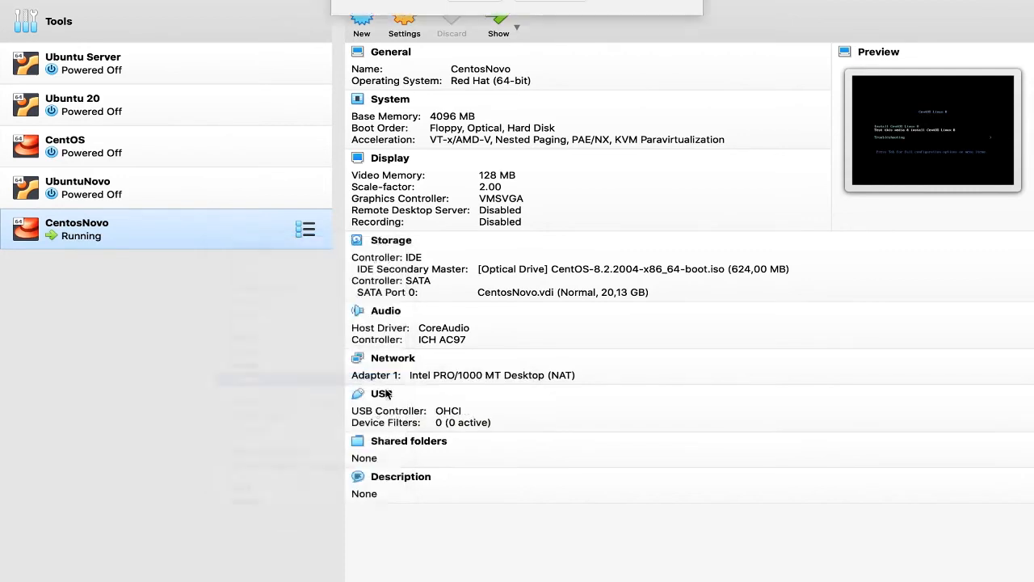
click(536, 139)
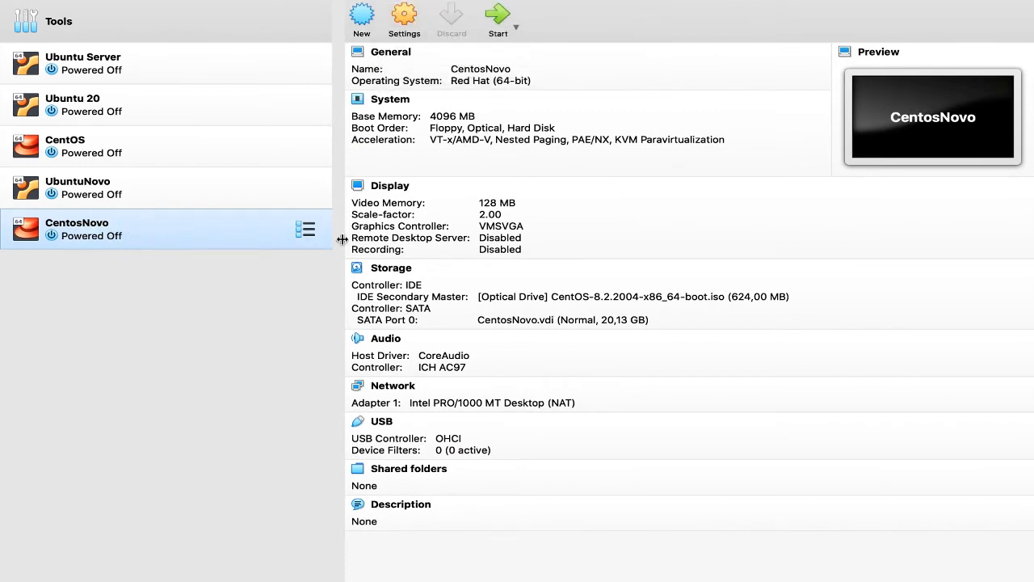
- Remove the CentOS ISO from the optical drive and start CentosNovo again
click(538, 300)
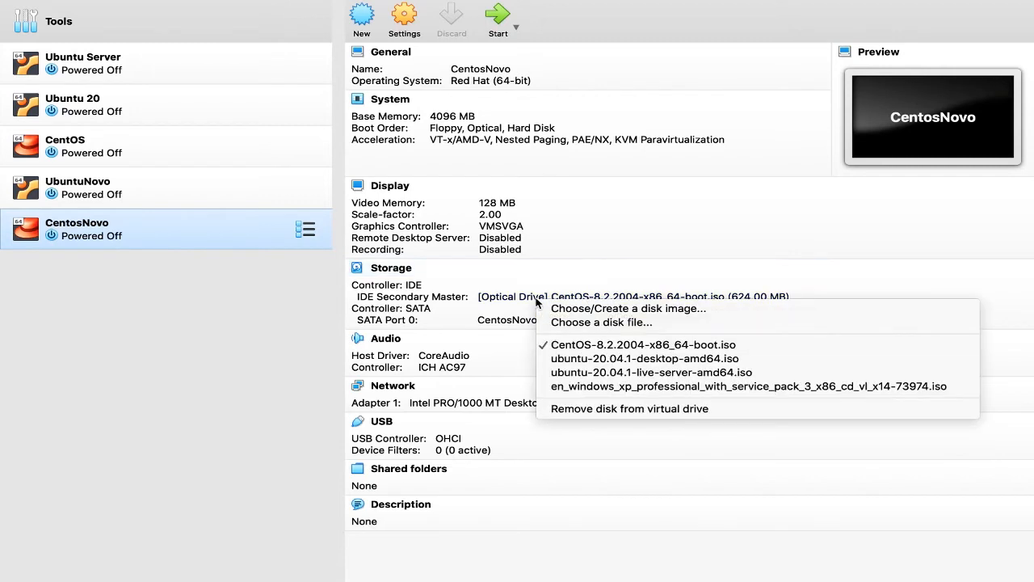
click(612, 409)
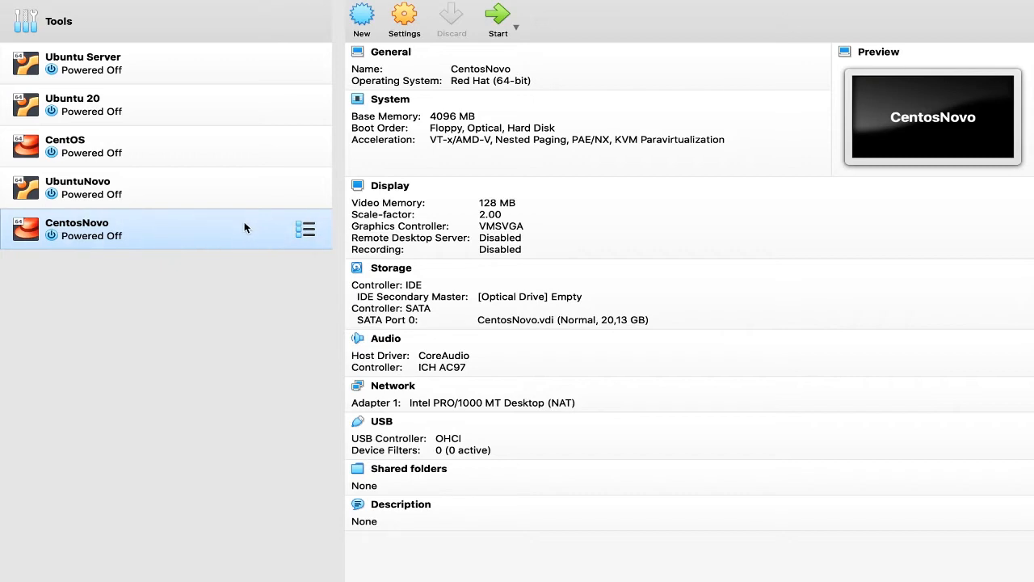
click(497, 20)
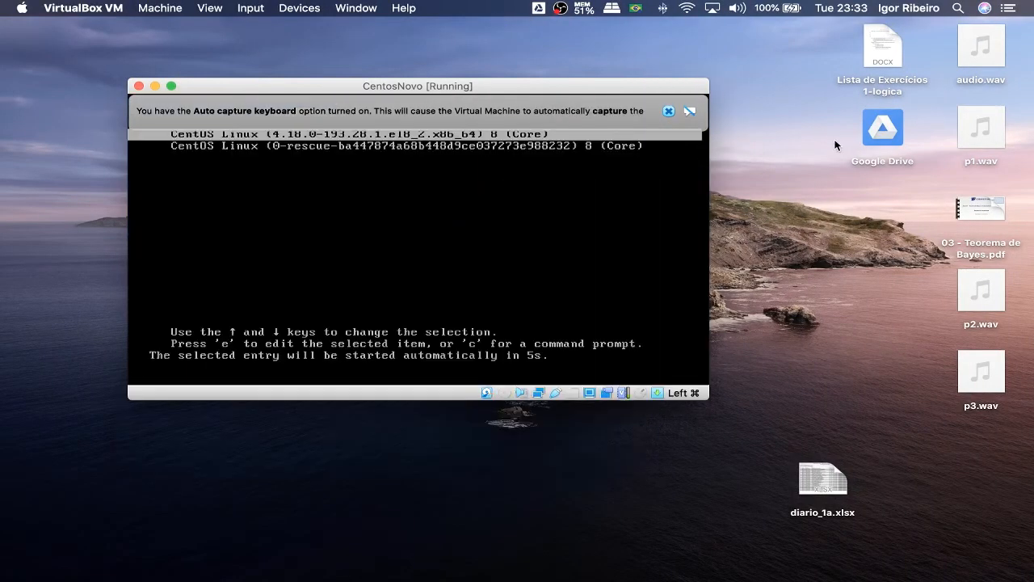
- Boot the first GRUB entry and log in at the text console with the new username
click(668, 111)
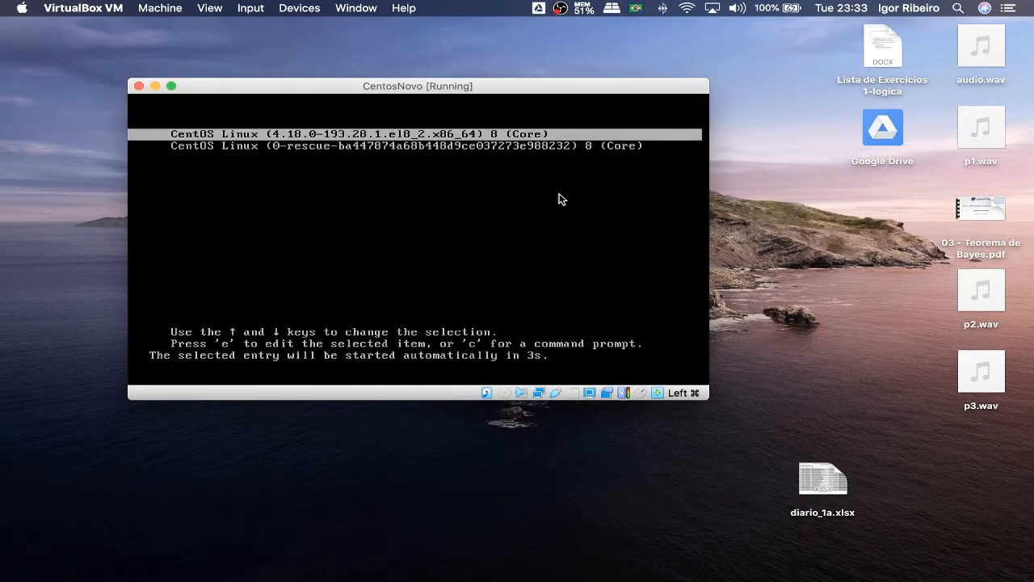
key(Return)
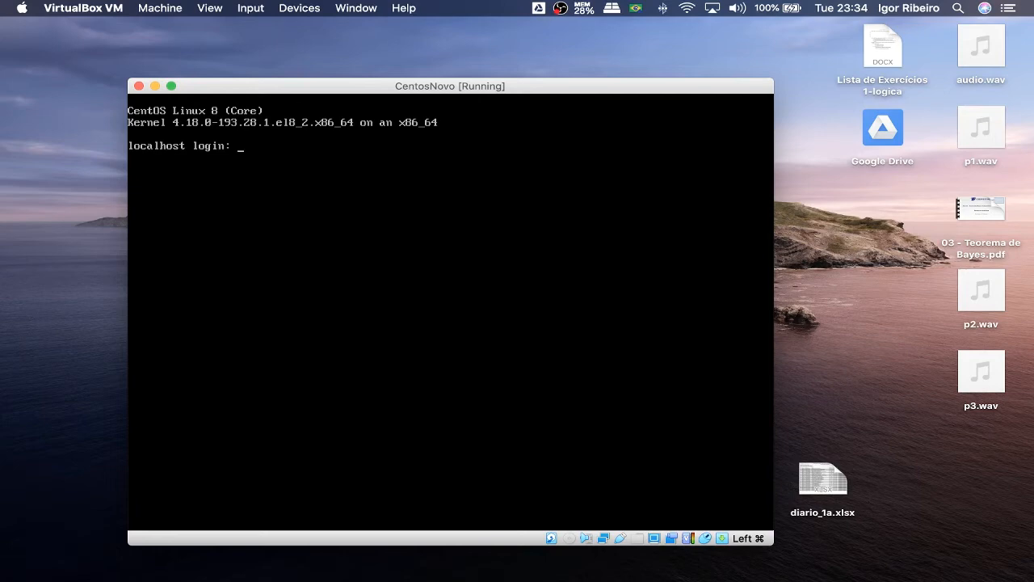
text(orribeiro)
key(Return)
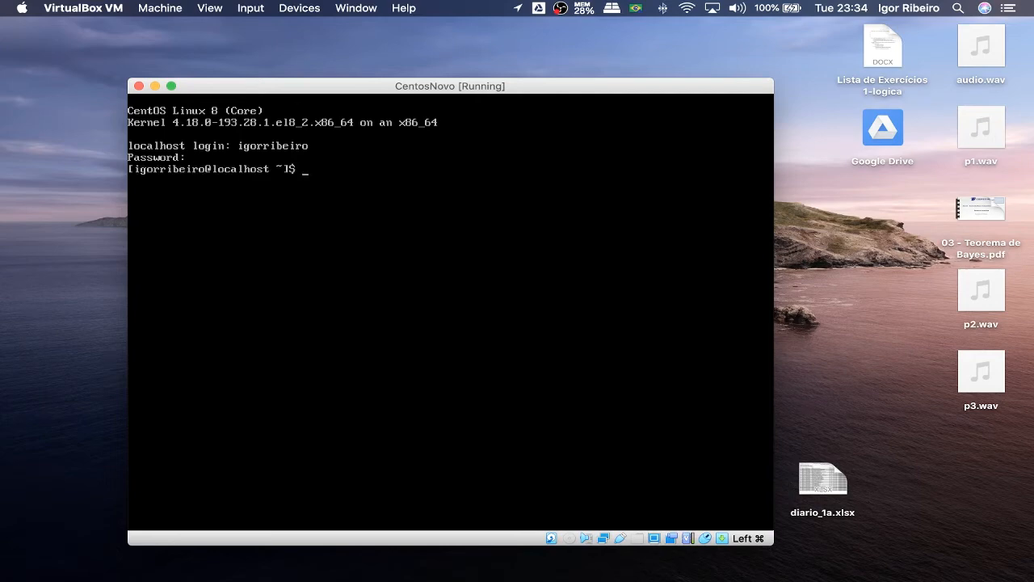
- Run ls and pwd in the home folder, then clear the console
key(Return)
key(Return)
key(Return)
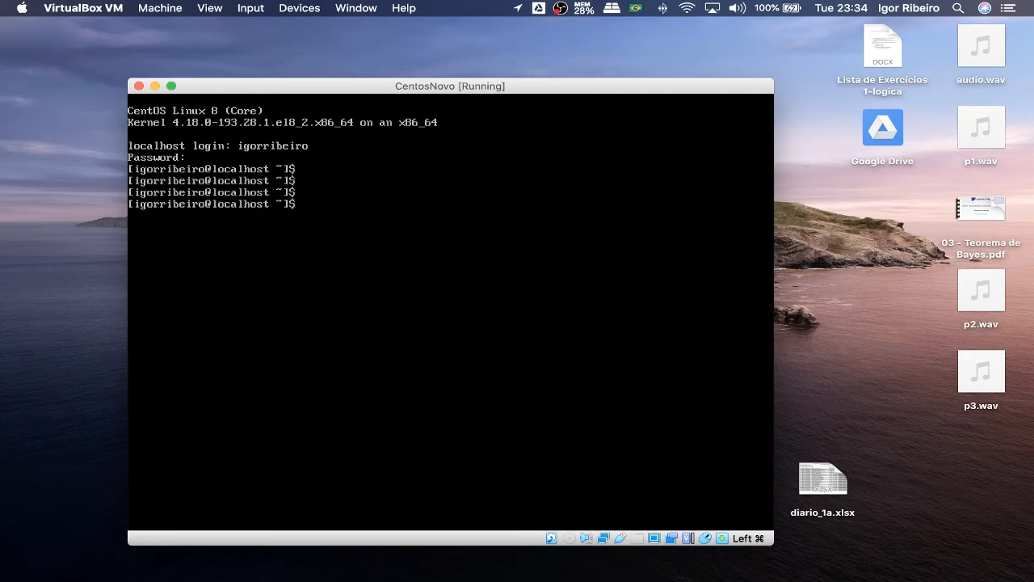
text(ls)
key(Return)
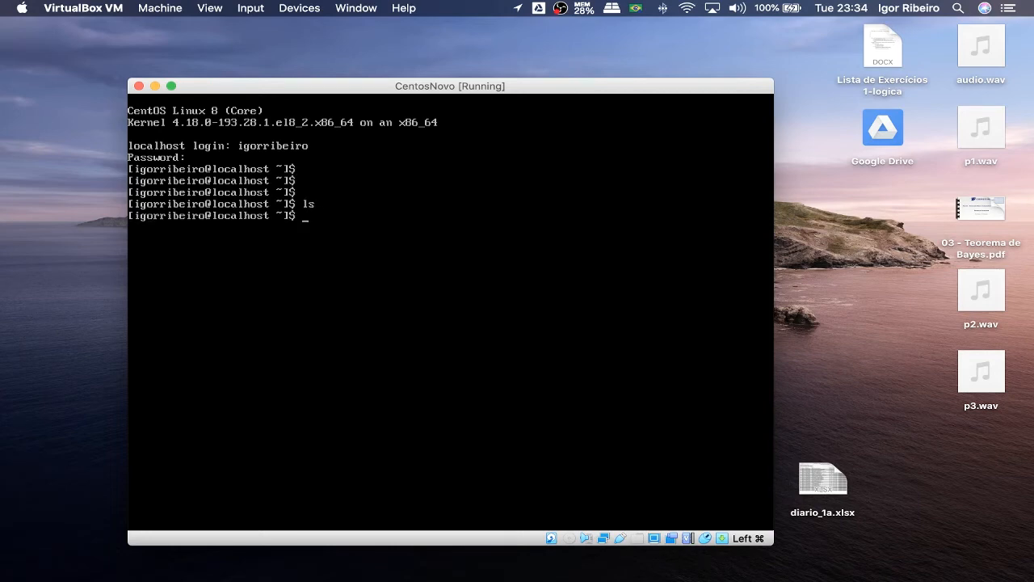
text(pwd)
key(Return)
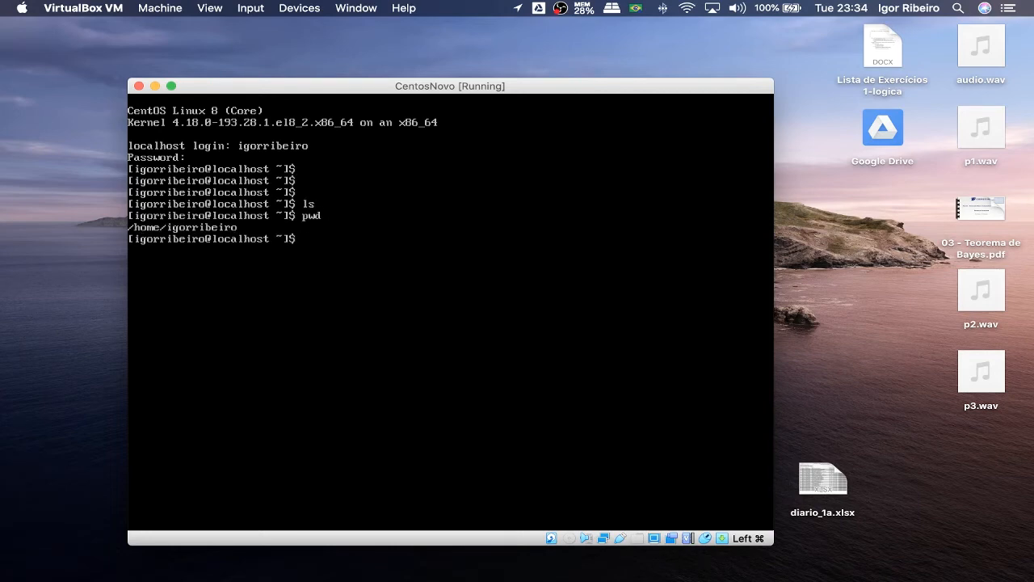
key(ctrl+l)
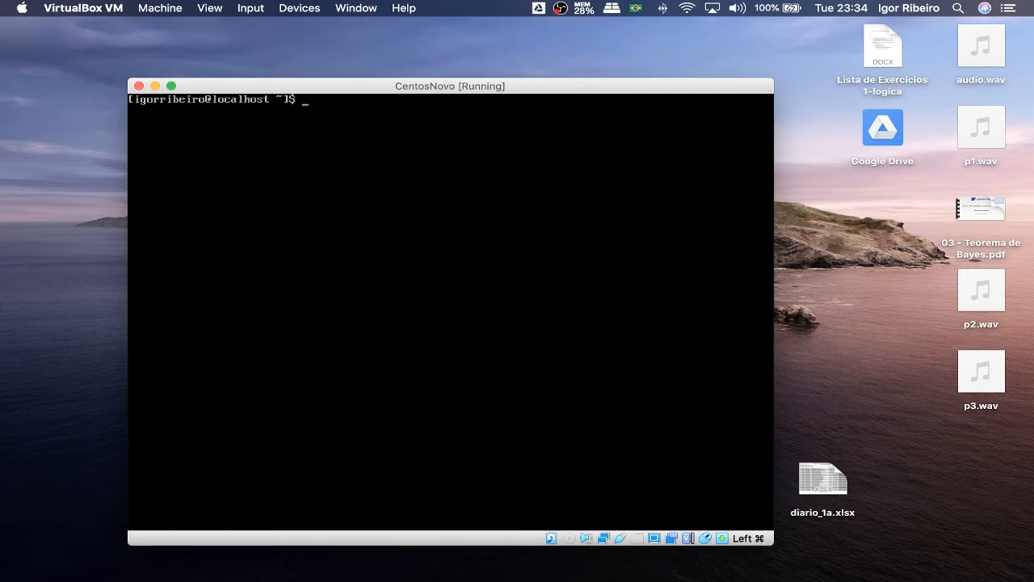
- Shut the VM down with sudo poweroff, entering the sudo password
text(sudo poweroff)
key(Return)
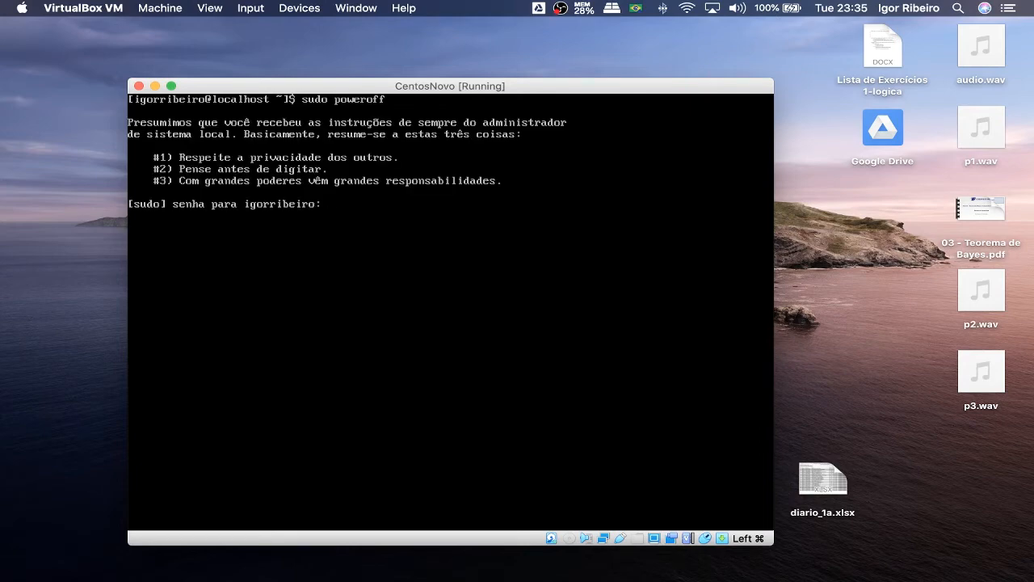
key(Return)
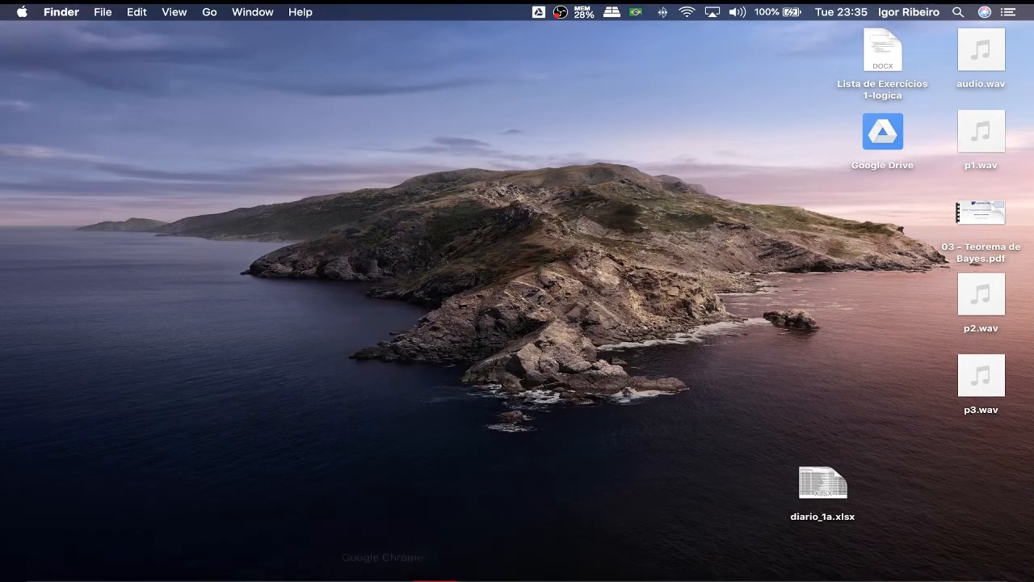
- Bring up the VirtualBox Manager and start the older CentOS VM
mouse_move(404, 575)
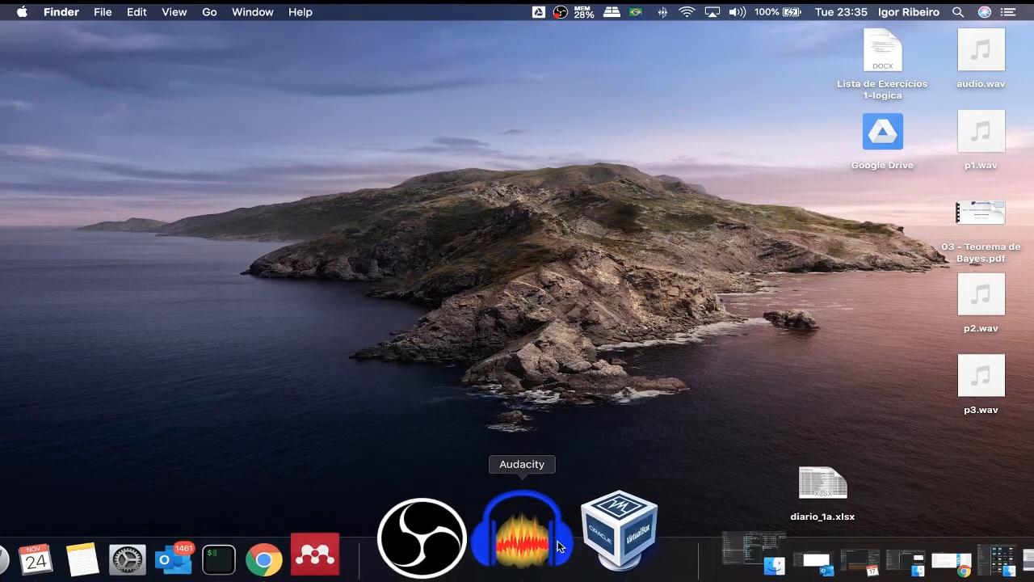
click(580, 533)
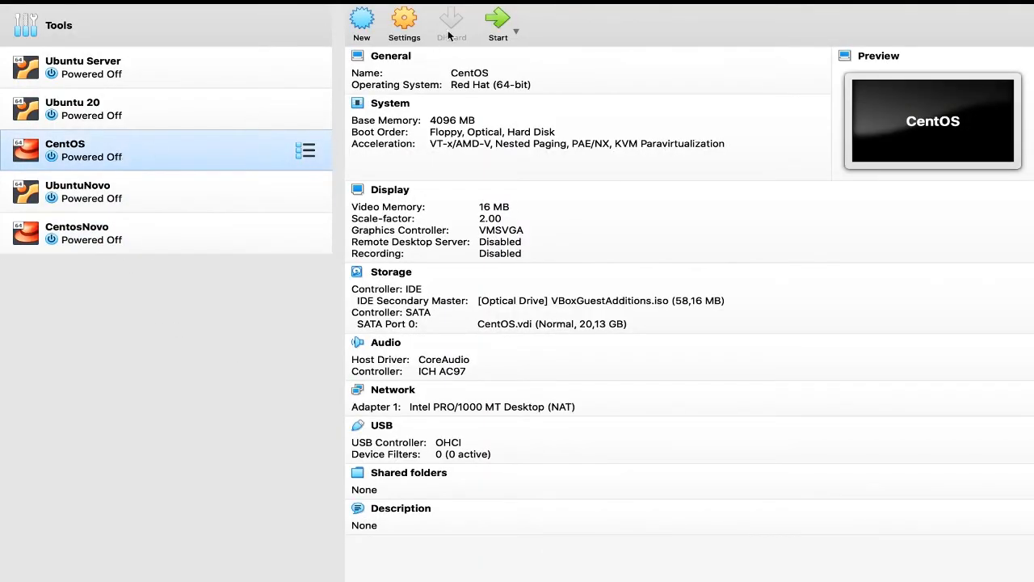
click(499, 20)
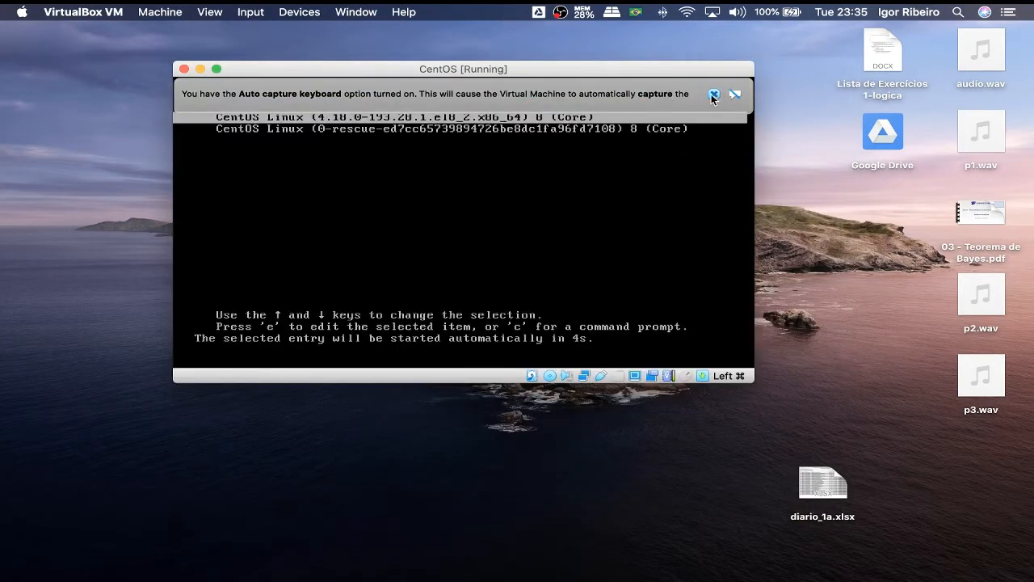
- Boot the default GRUB entry and log in as the user with their password
click(713, 94)
key(Return)
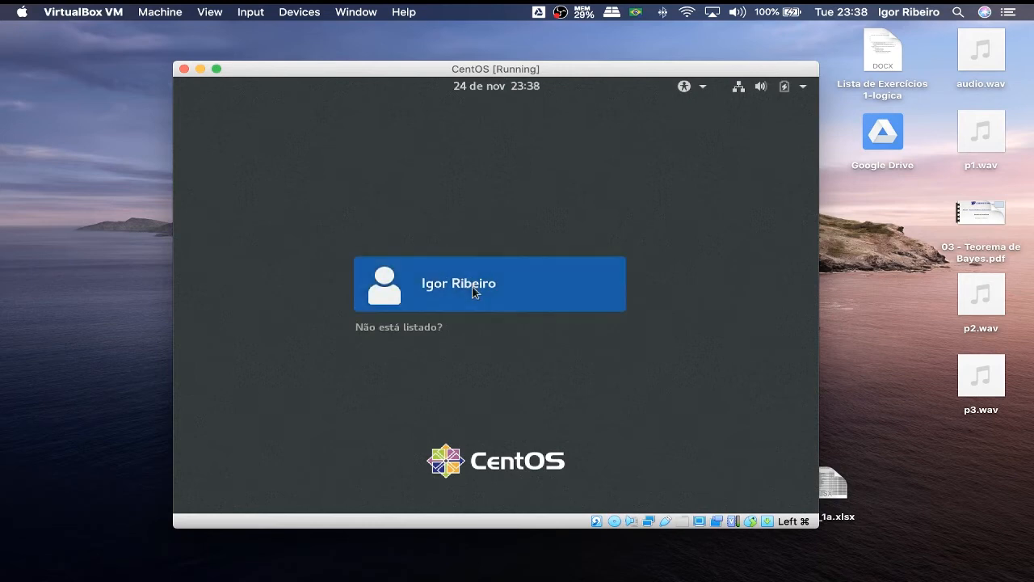
click(471, 285)
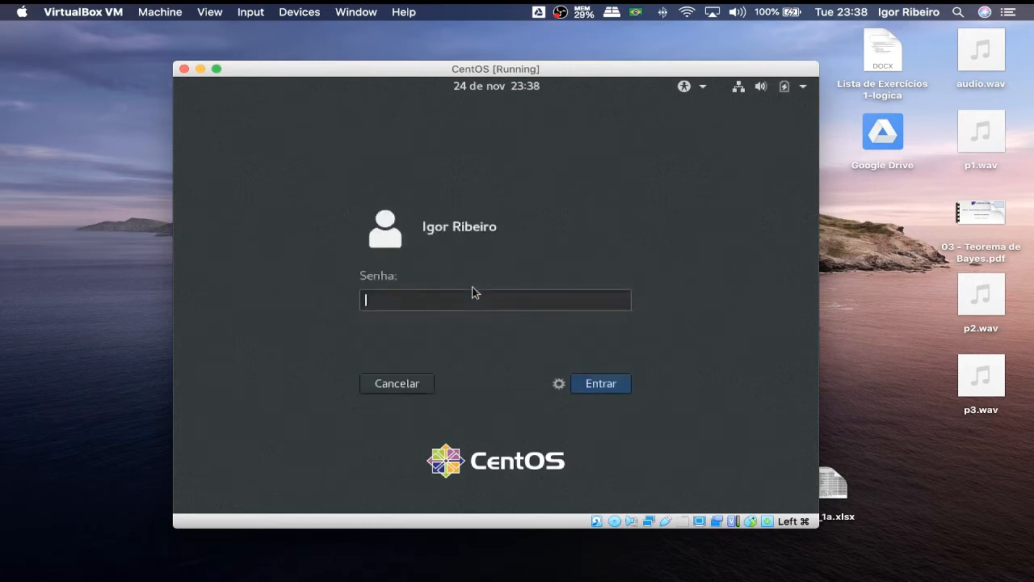
text(*********)
key(Return)
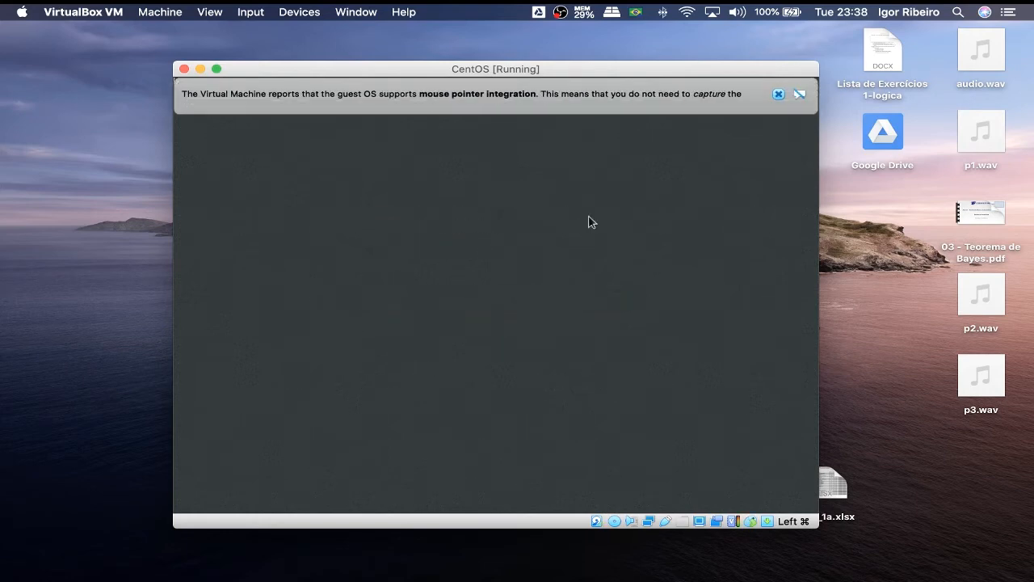
- Launch Terminal from the Atividades dash and drag the VM window to the left
click(799, 94)
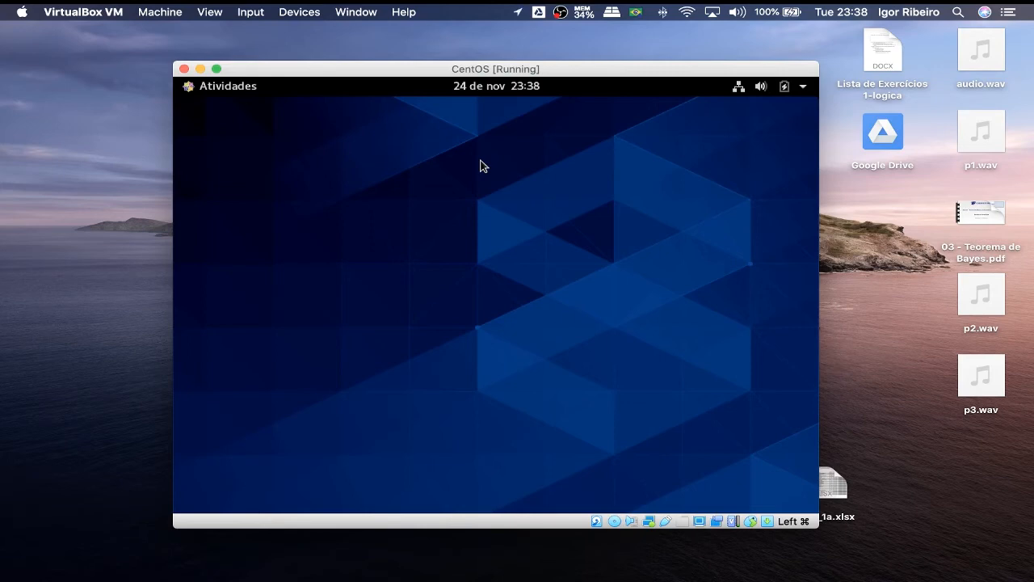
click(195, 89)
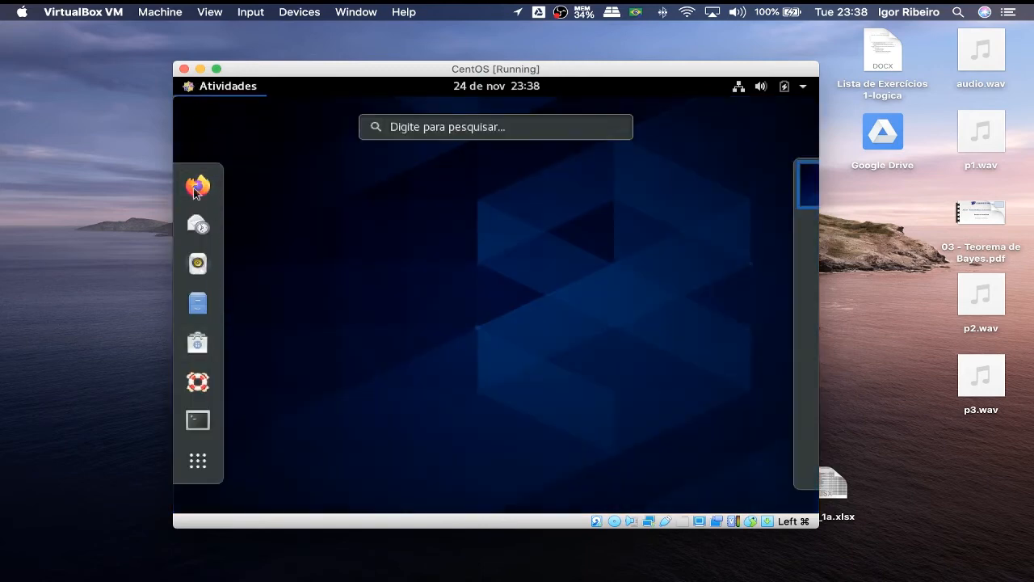
click(198, 417)
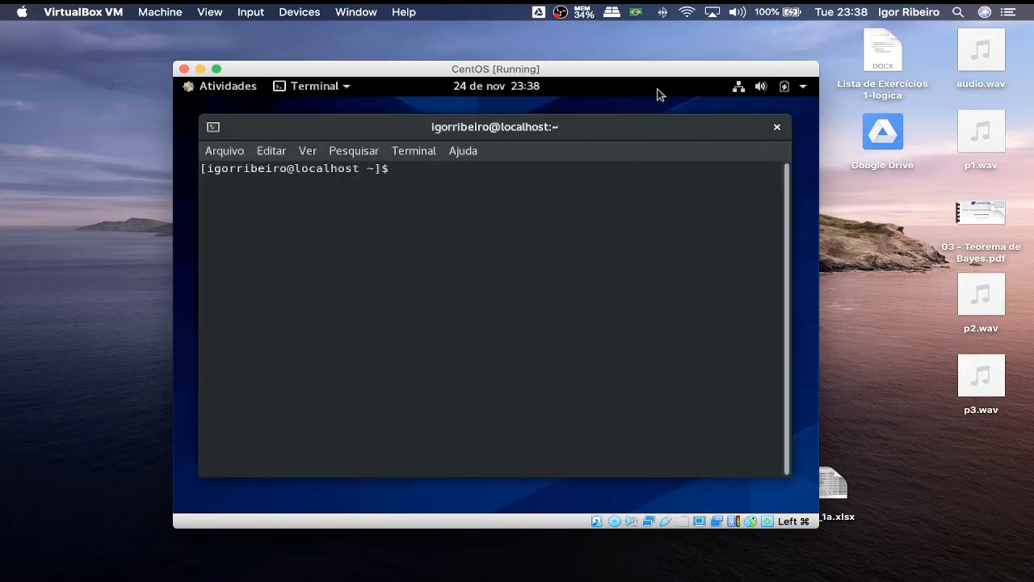
drag(665, 69, 506, 78)
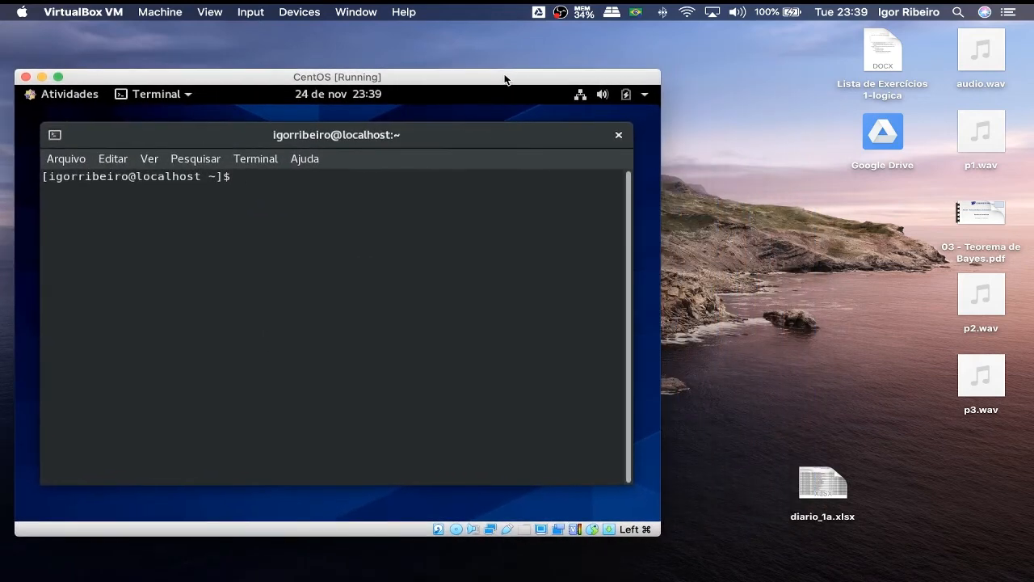
- Arrange the Chrome guide window beside the CentOS VM window, with the VM in front
mouse_move(391, 575)
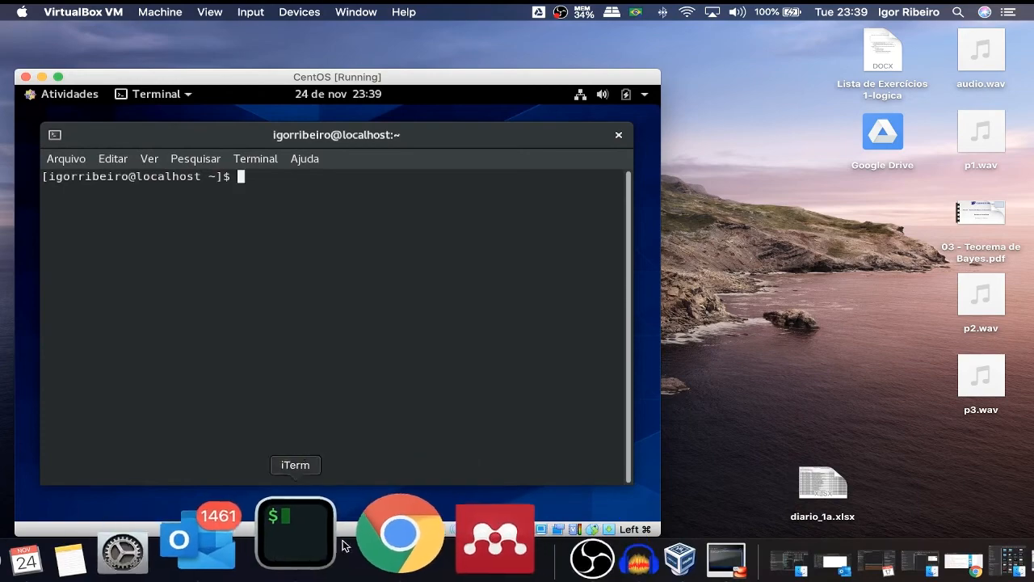
click(383, 537)
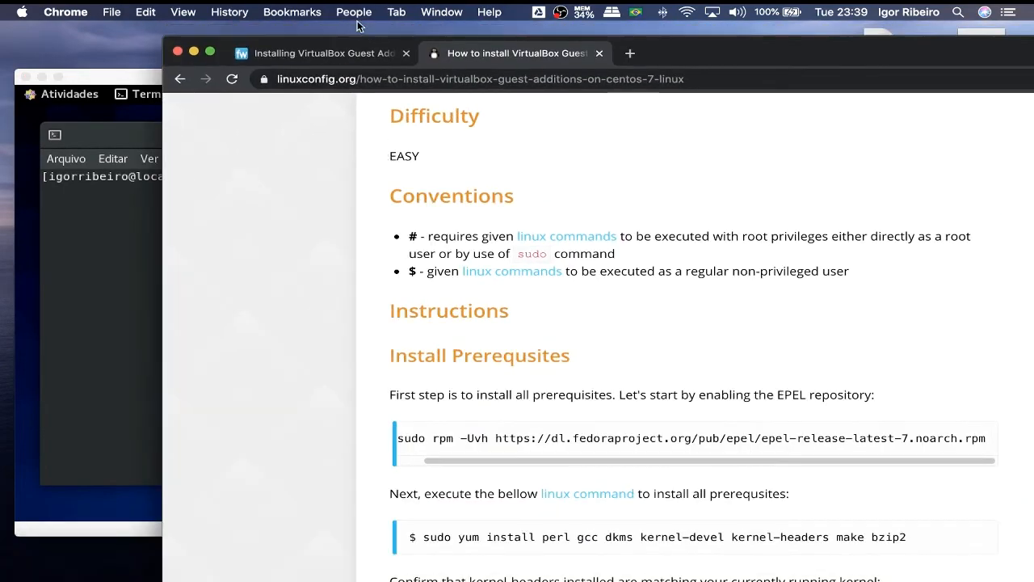
click(127, 80)
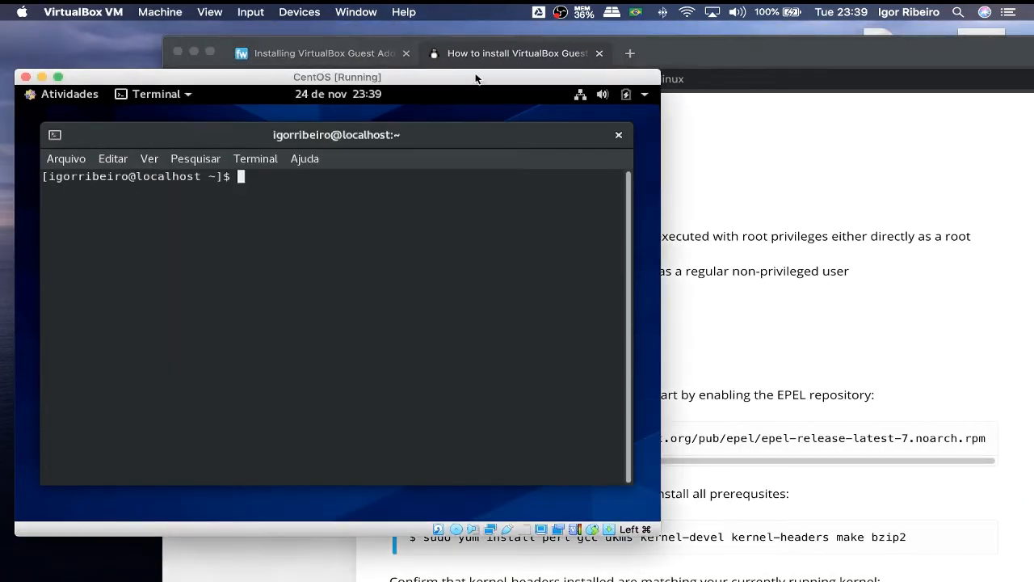
drag(717, 54, 522, 215)
click(514, 82)
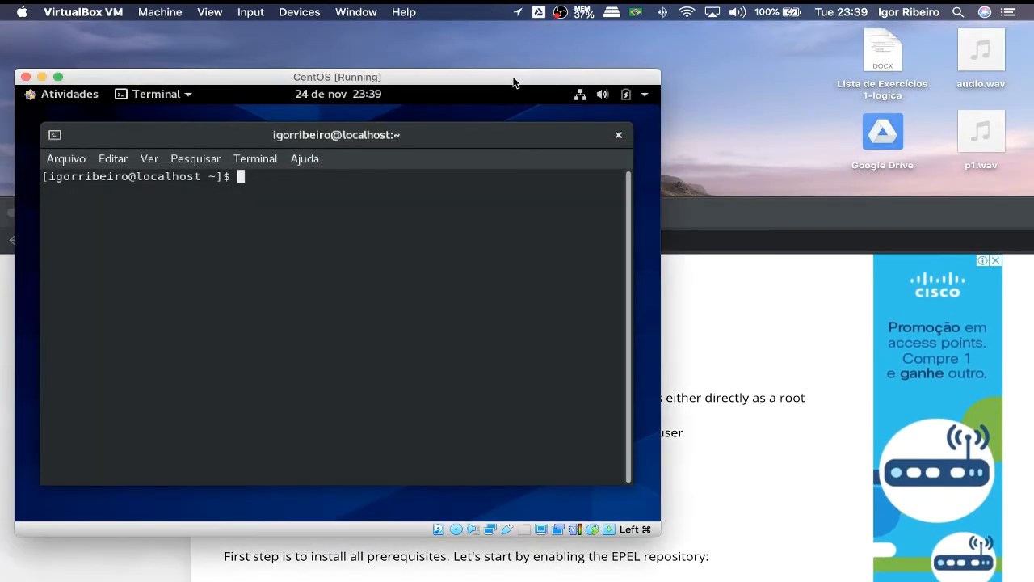
drag(490, 81, 552, 32)
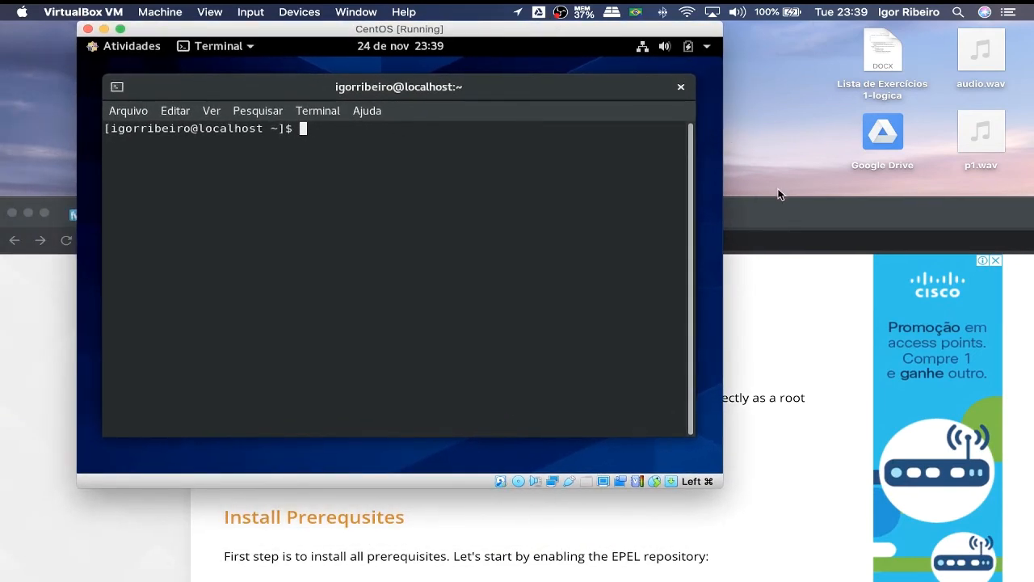
drag(781, 214, 753, 208)
click(614, 154)
- Run sudo rpm -Uvh with the epel-release-latest-7 URL in the terminal and enter the sudo password
scroll(774, 533, down, 1)
scroll(775, 533, down, 1)
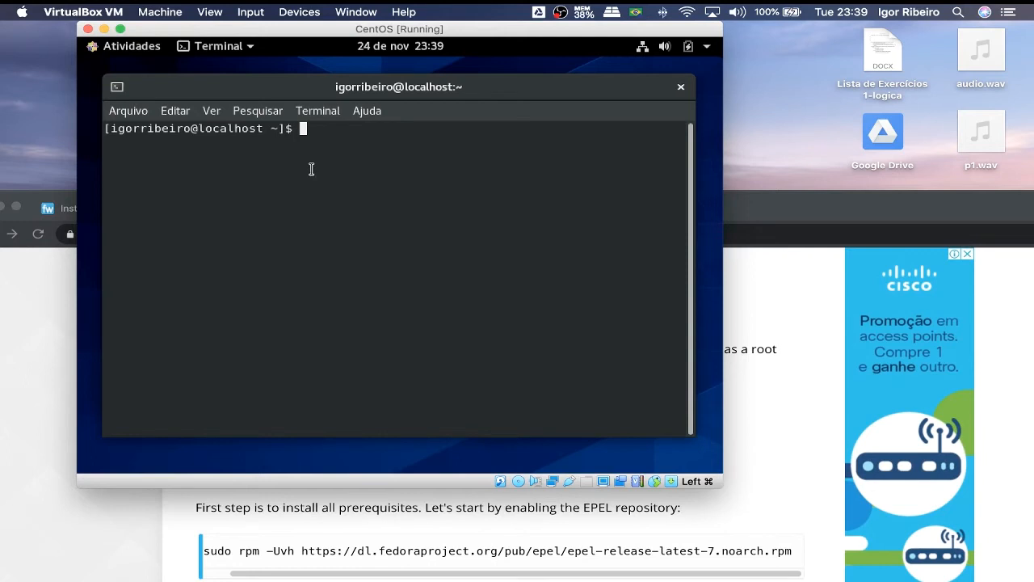
text(sudo rpm -Uvh )
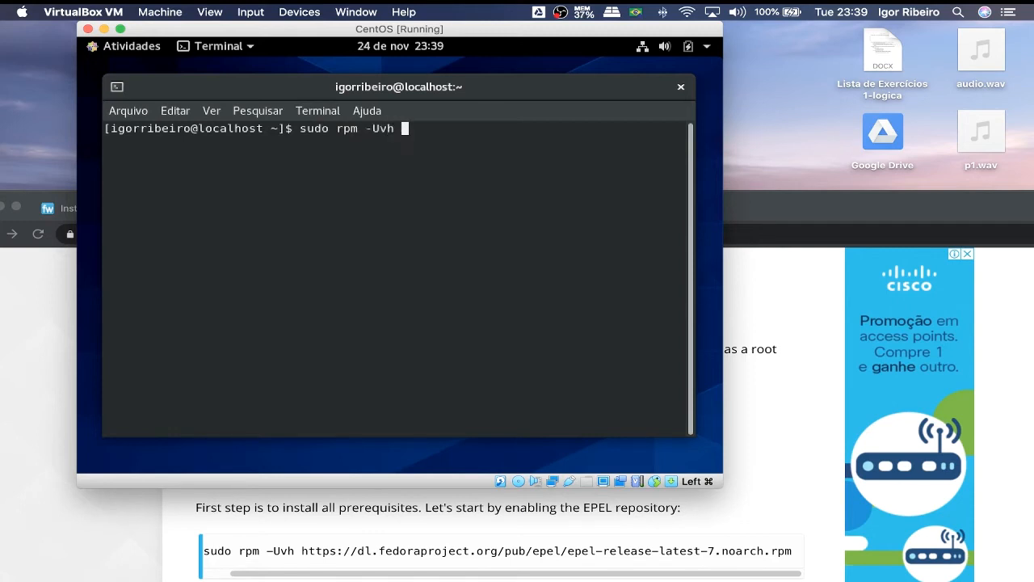
text(https://dl.fedoraproject)
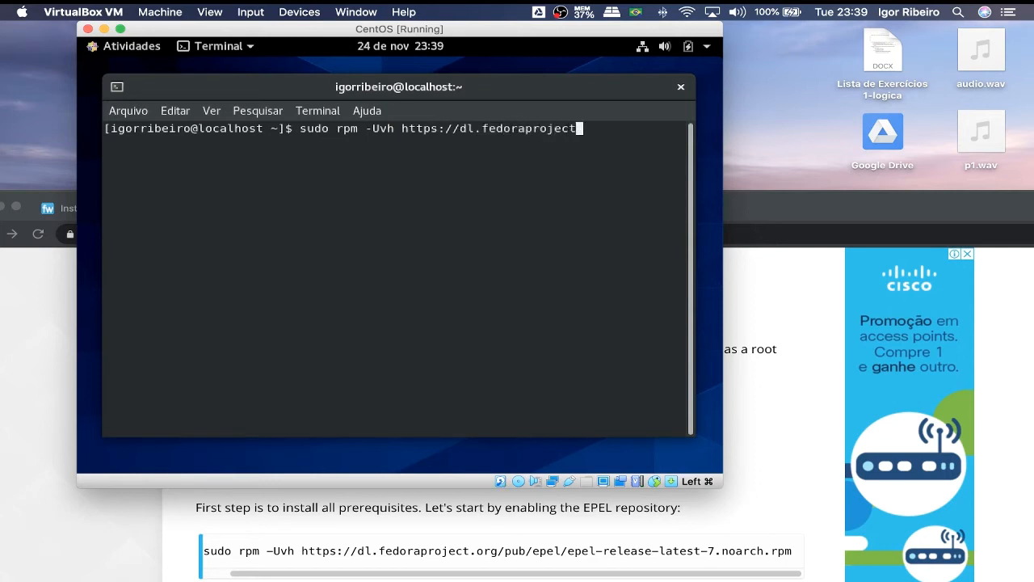
text(.org/pub/epel/epel)
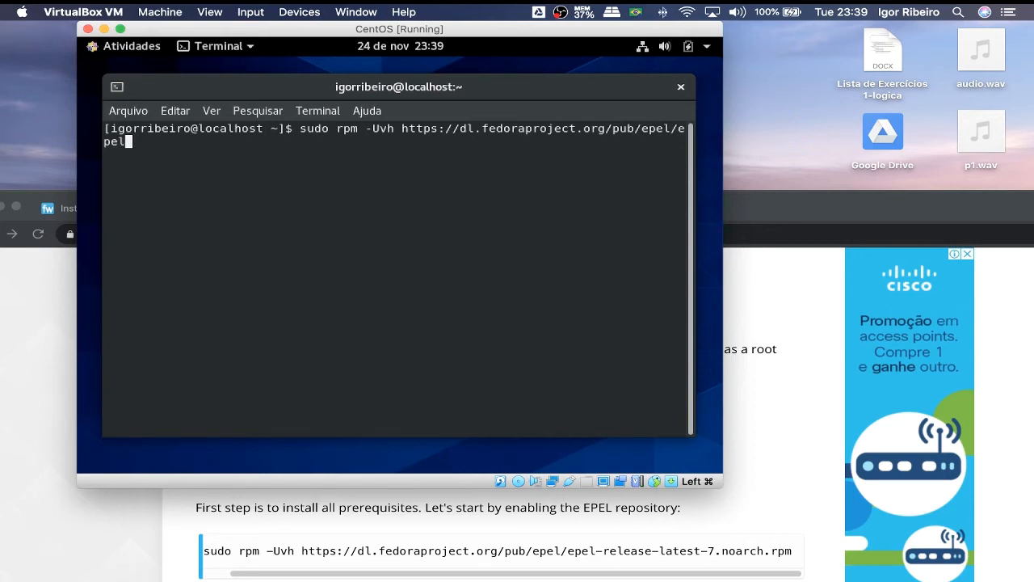
text(-release)
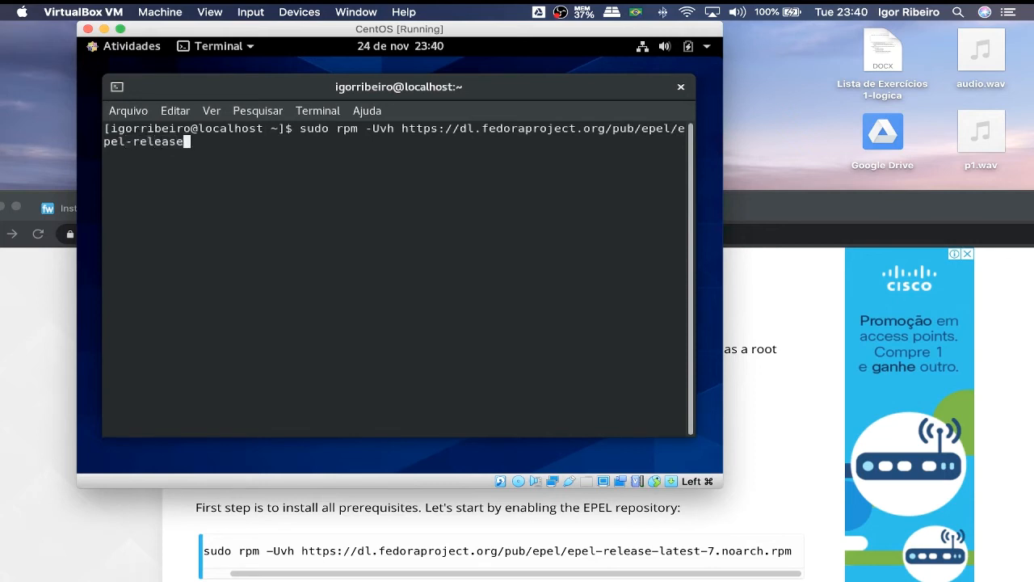
text(-latest-7.noarch)
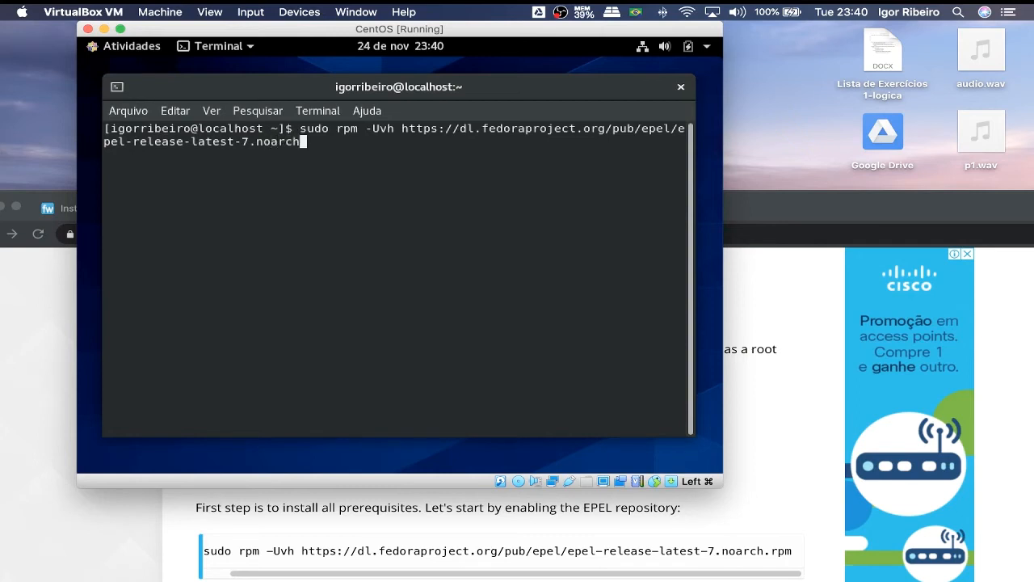
text(.rpm)
key(Return)
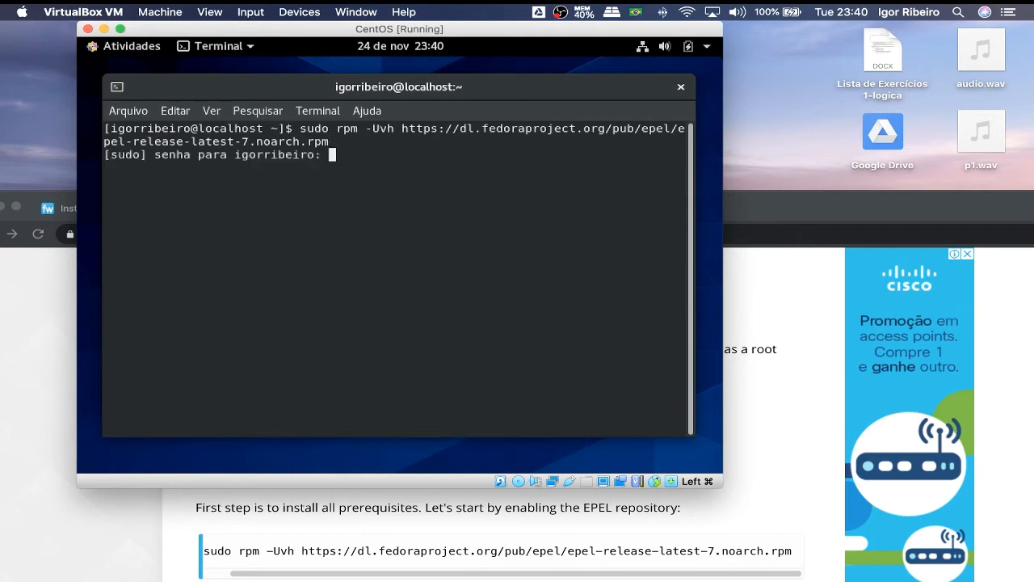
key(Return)
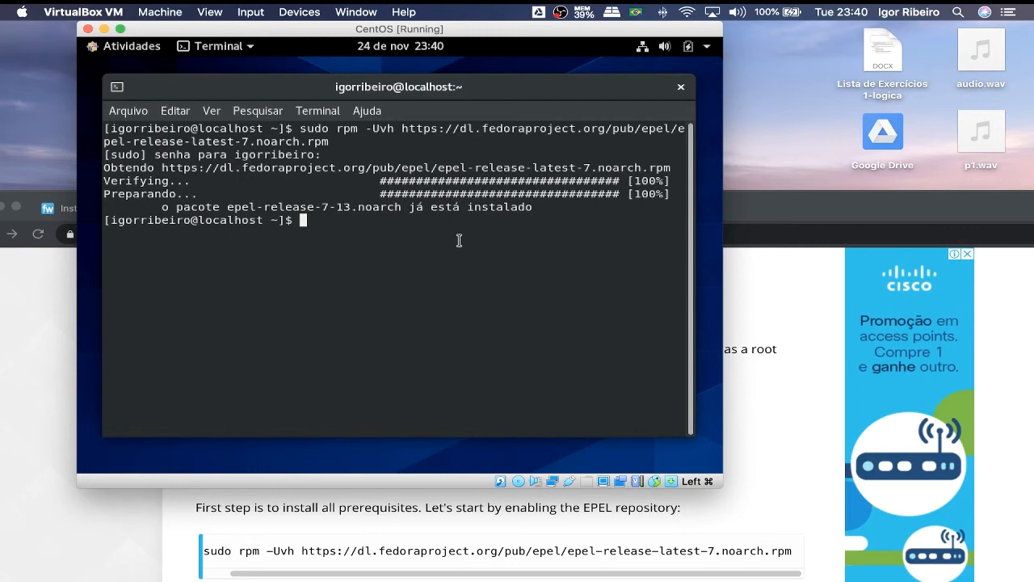
- Run sudo yum install perl gcc dkms kernel-devel kernel-headers make bzip2 in the guest terminal
scroll(333, 548, down, 2)
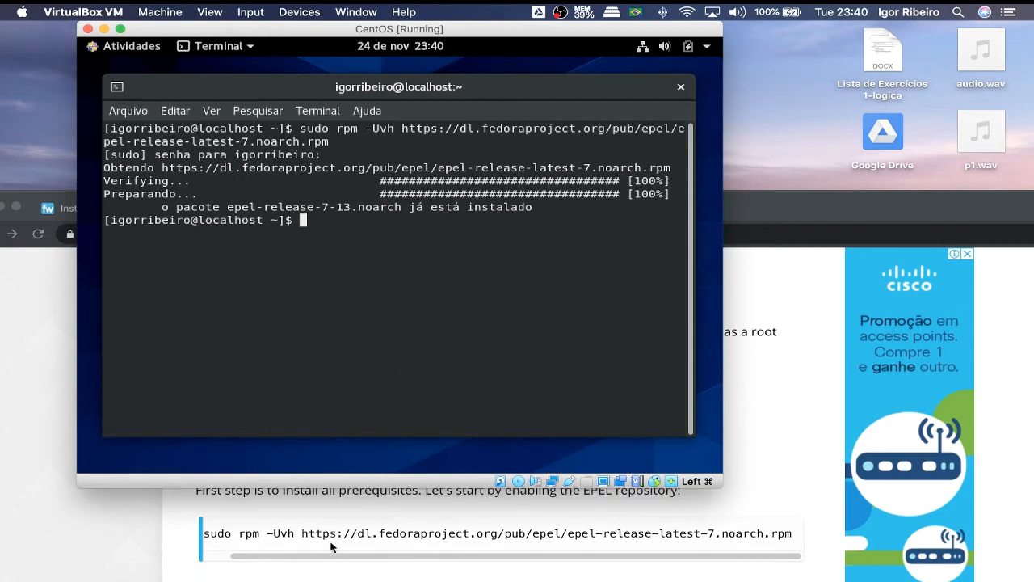
scroll(330, 548, down, 2)
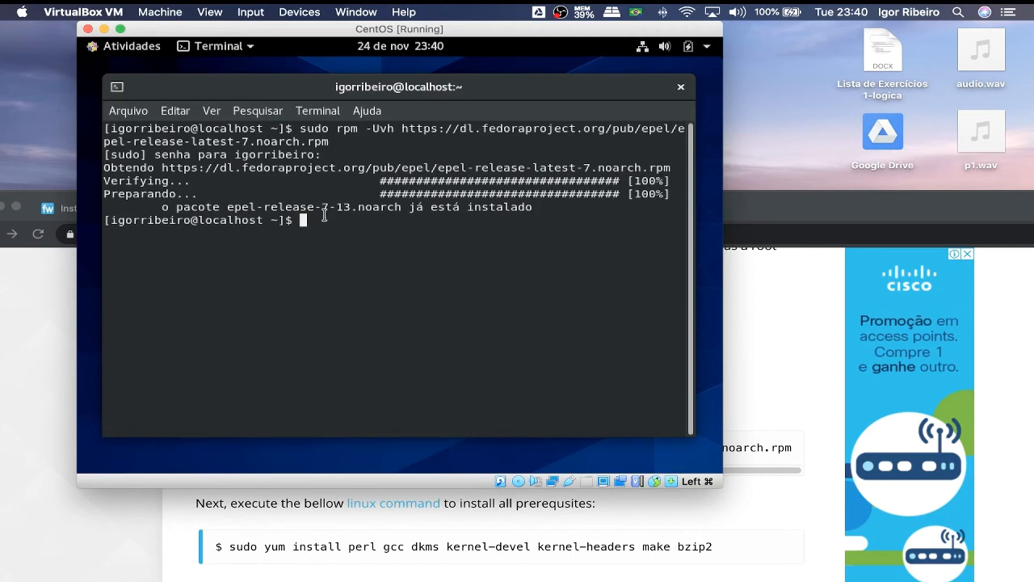
text(sudo yum install)
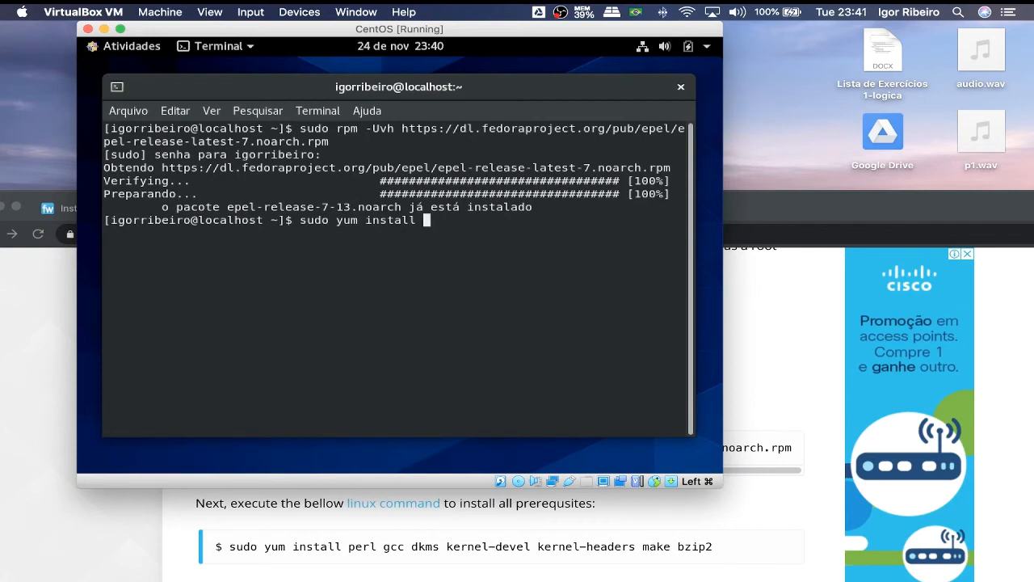
text(perl gcc dkms ke)
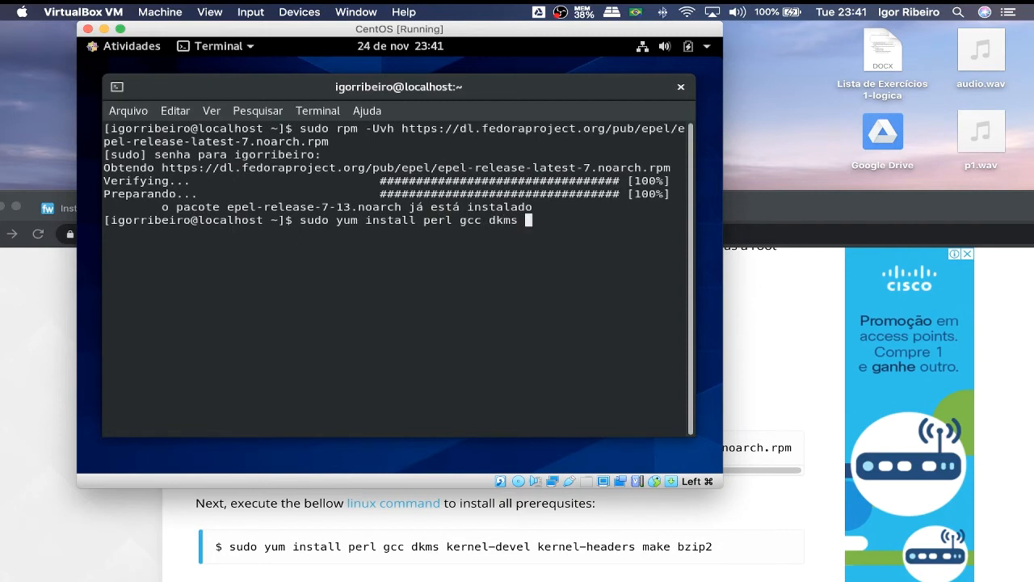
text(rnel-level)
key(BackSpace)
key(BackSpace)
key(BackSpace)
key(BackSpace)
key(BackSpace)
key(BackSpace)
text(devel)
text( k)
text(ernel)
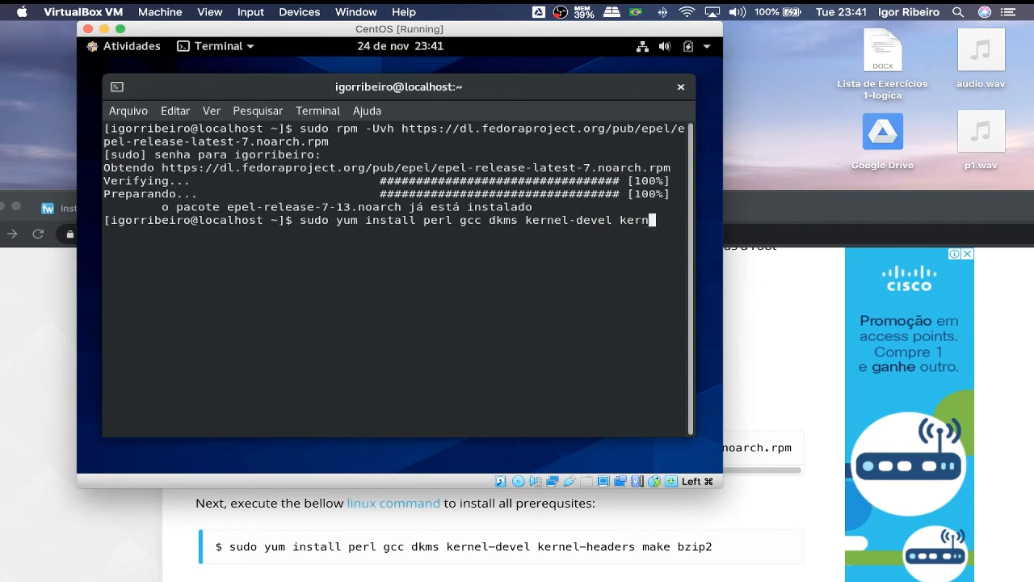
text(-headers make )
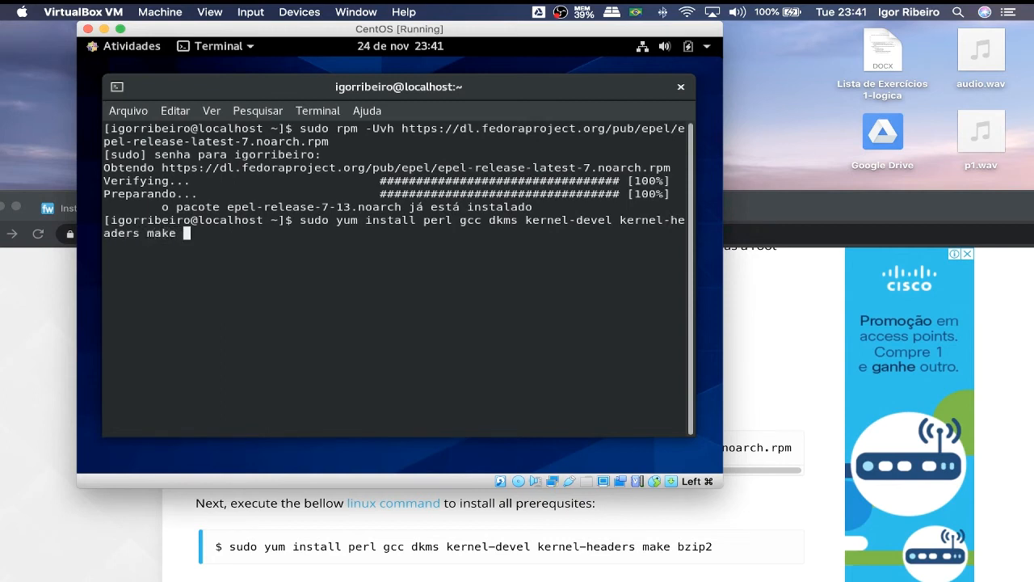
text(bzip2)
key(Return)
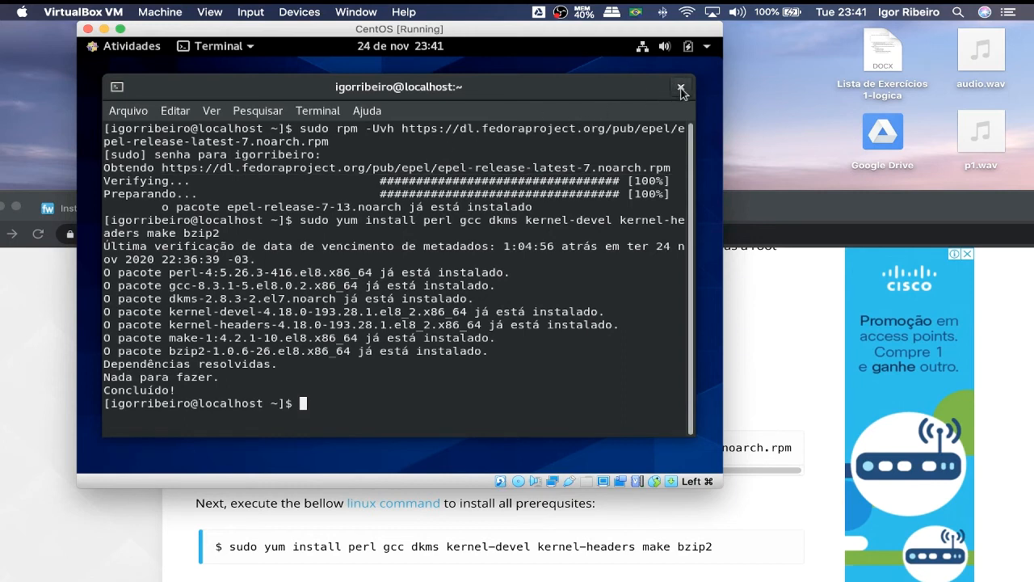
- Close the terminal, insert the Guest Additions CD image from Devices, and dismiss the error
click(681, 89)
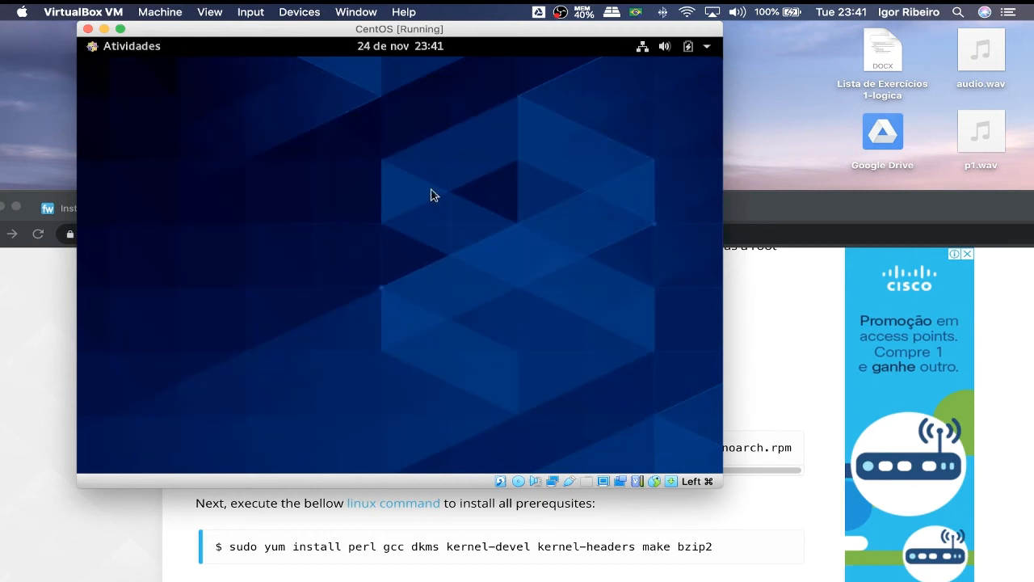
click(294, 15)
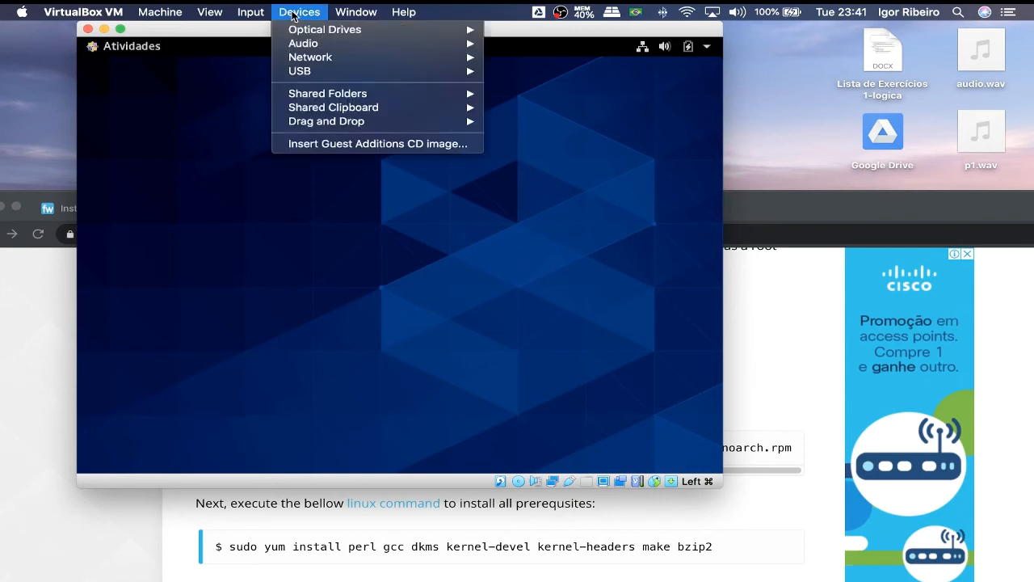
click(319, 144)
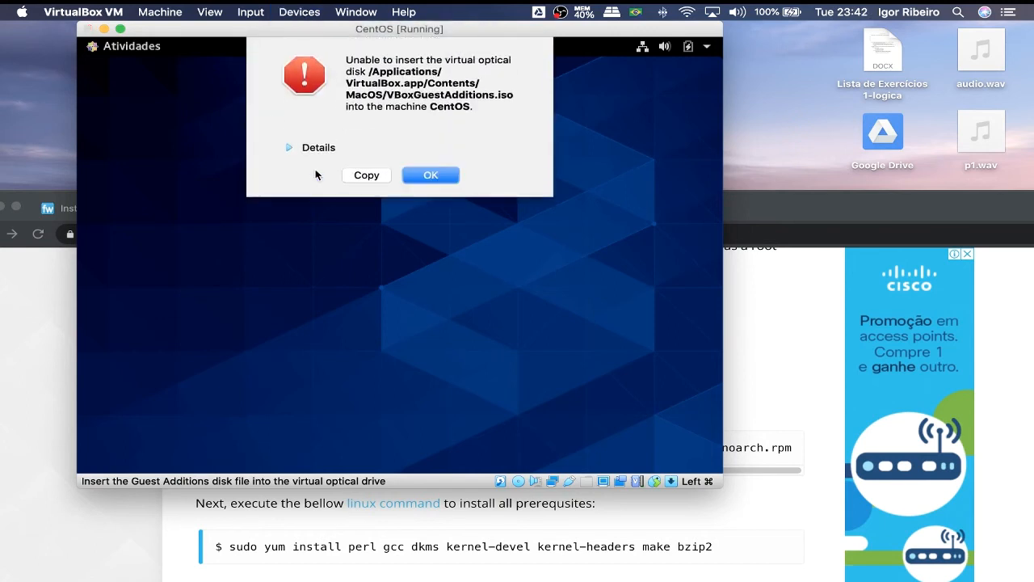
click(430, 178)
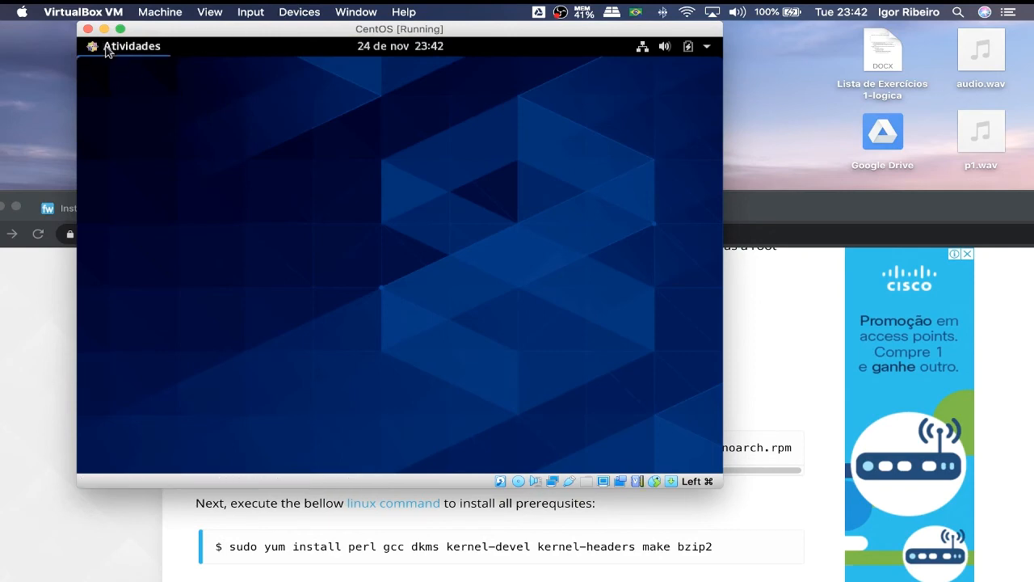
- Open the VBox_GAs_6.1.16 disc in Files and choose Executar software
click(105, 46)
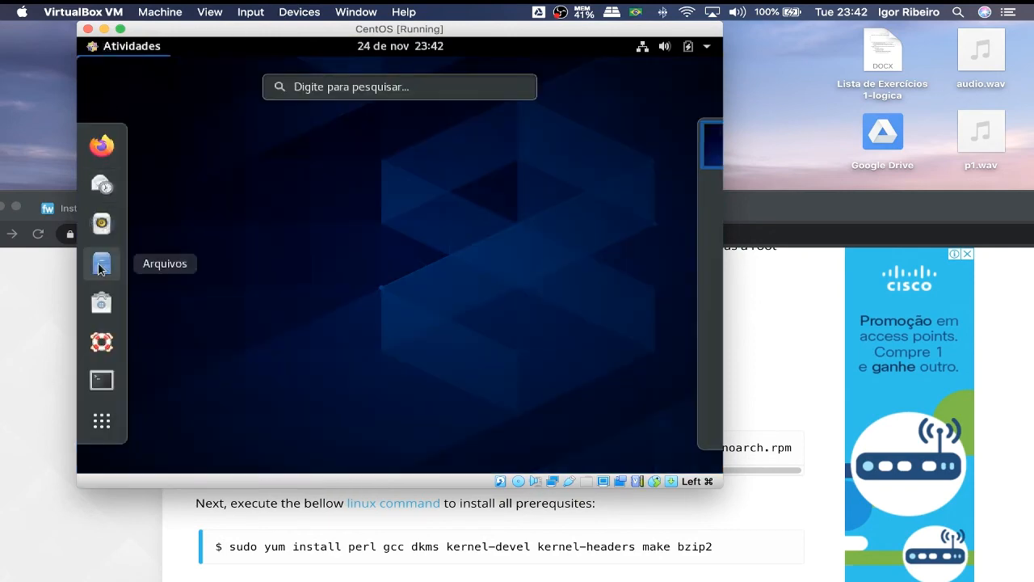
click(99, 264)
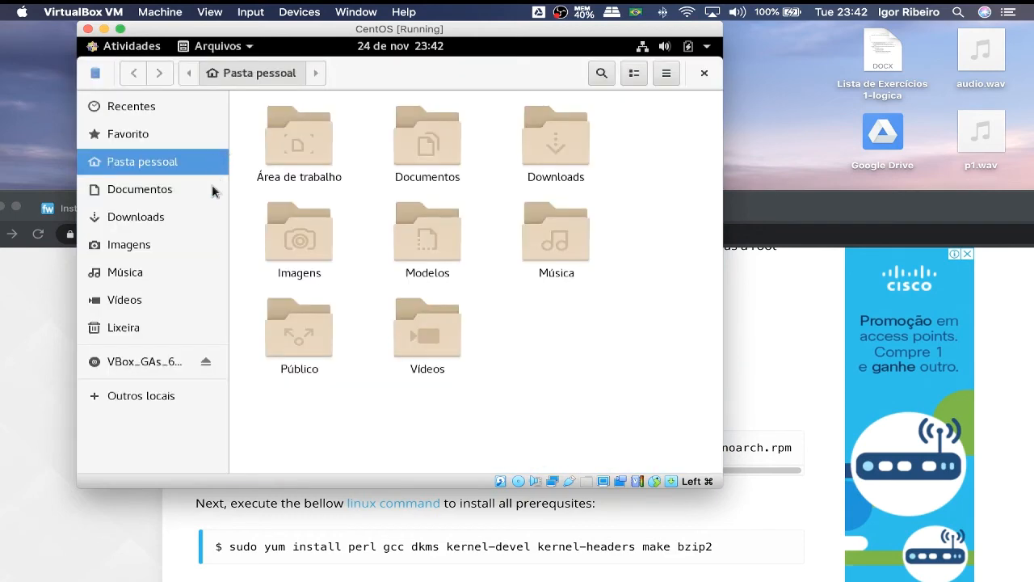
click(125, 362)
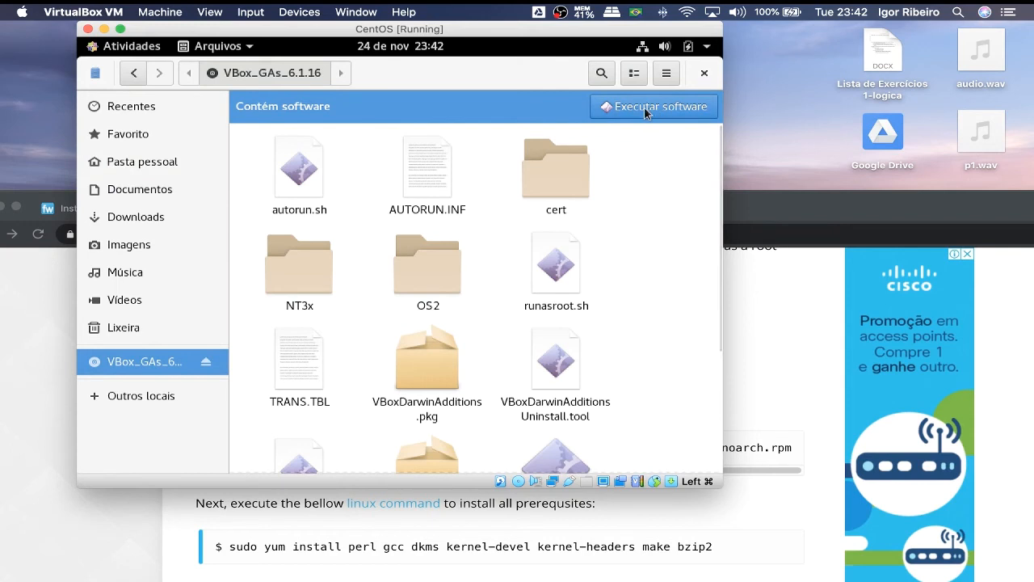
click(645, 112)
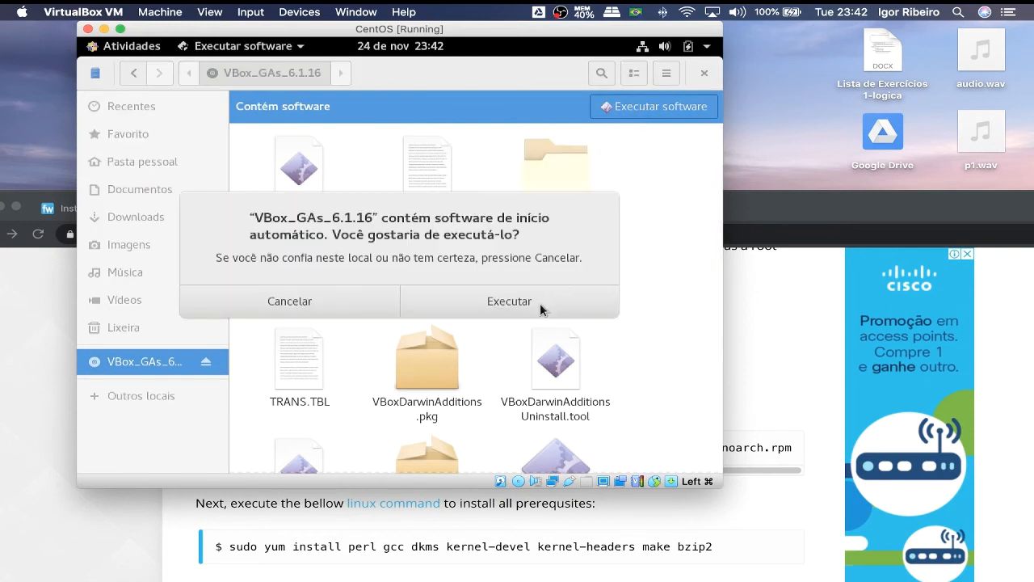
- Confirm Executar in the autorun prompt and authenticate with the superuser password to start the installer
click(490, 303)
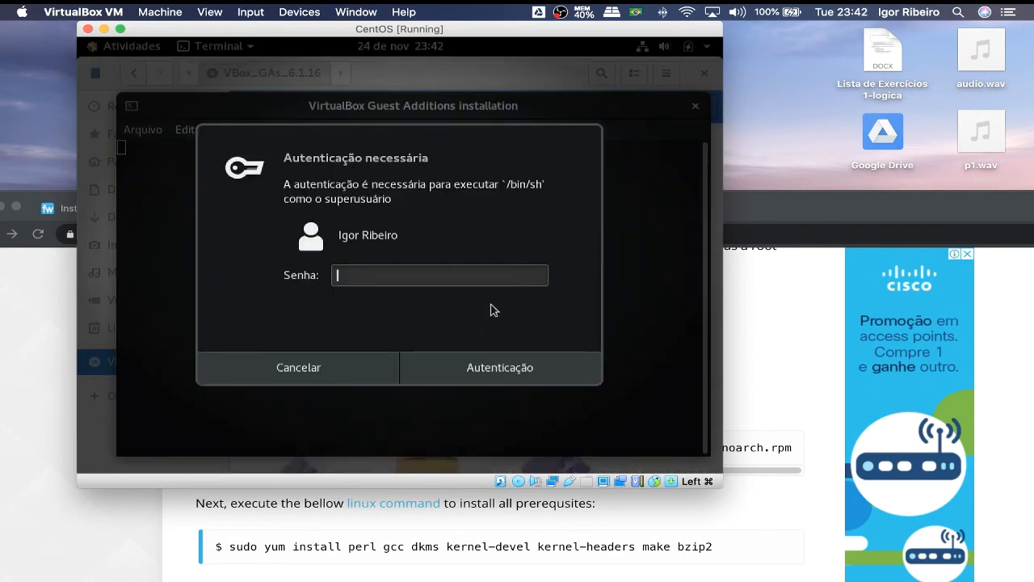
text(•••••••••)
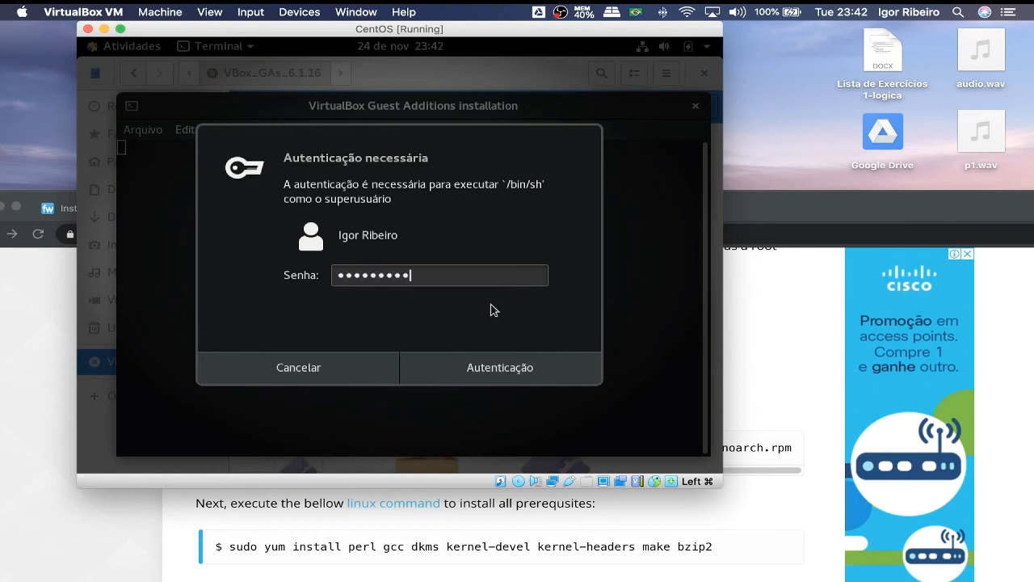
key(Return)
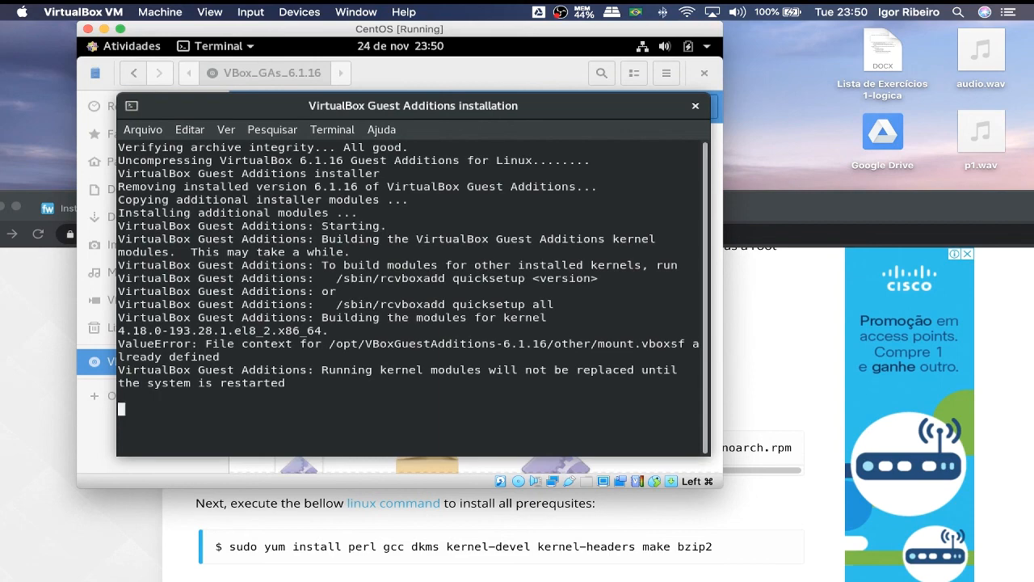
- Close the installer terminal and file manager, then restart the CentOS guest with Reiniciar
key(Return)
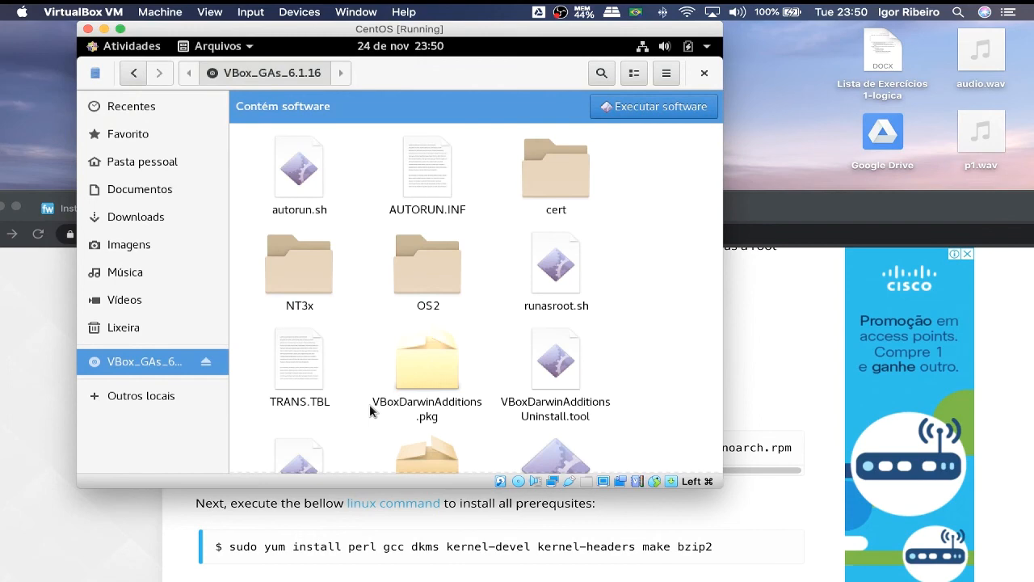
click(704, 73)
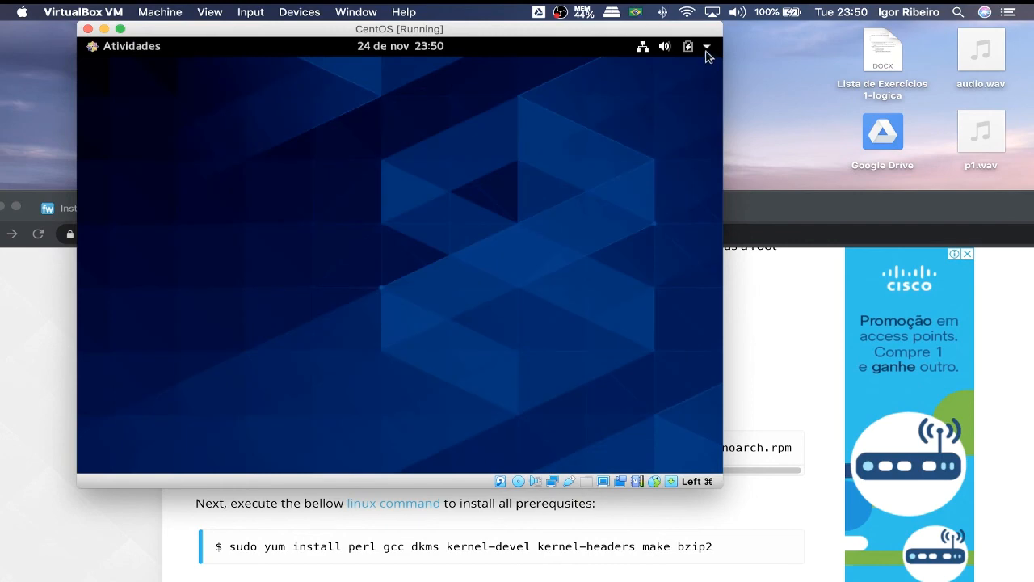
click(707, 46)
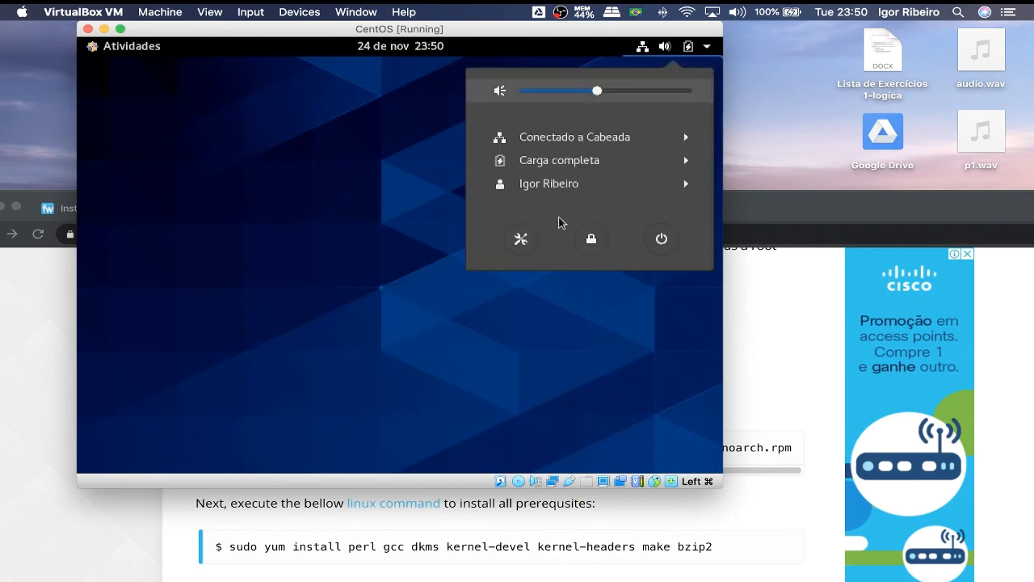
click(662, 242)
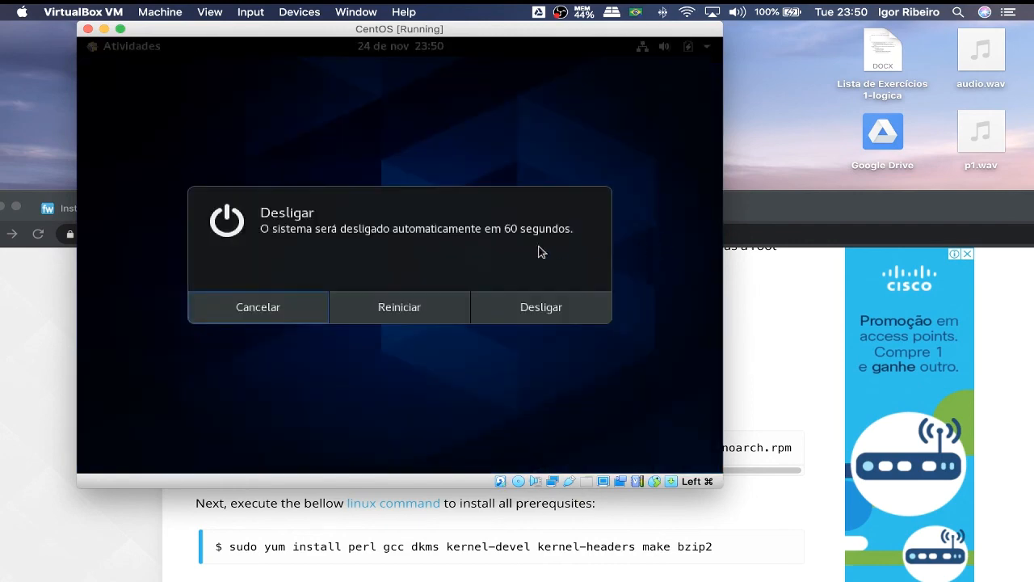
click(422, 308)
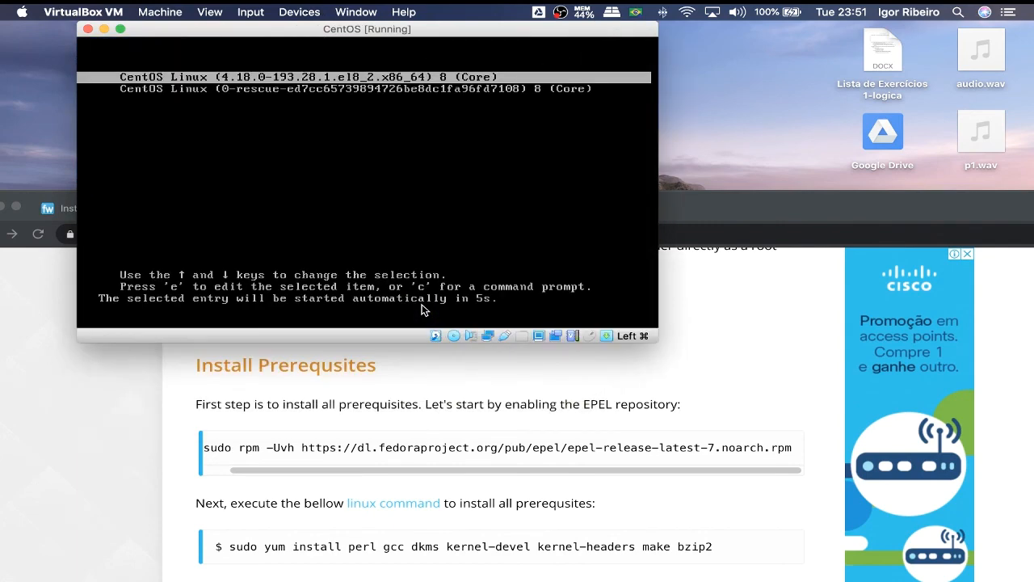
- Boot the default GRUB kernel entry and log in as the user with the account password
click(393, 173)
key(Return)
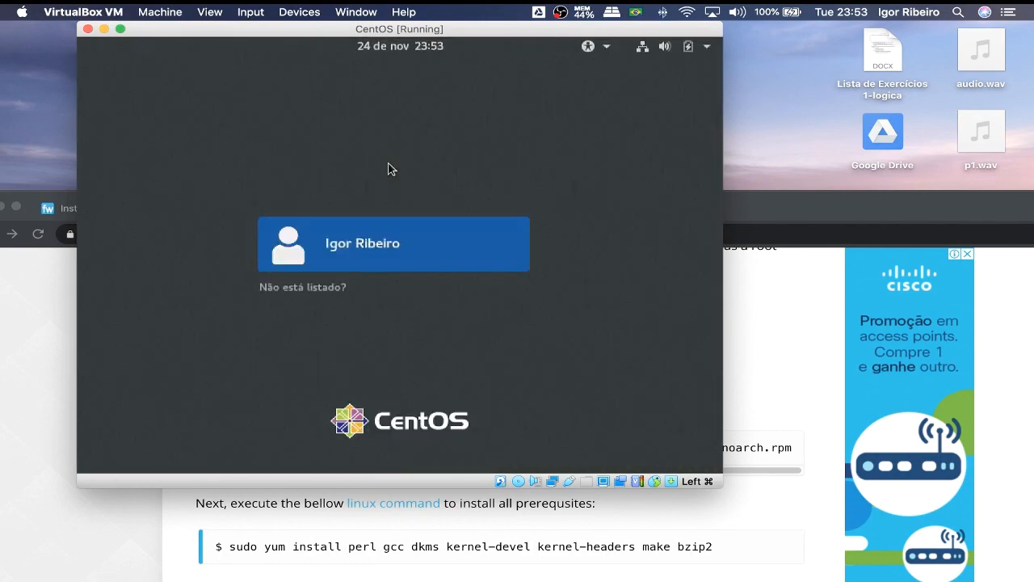
click(372, 239)
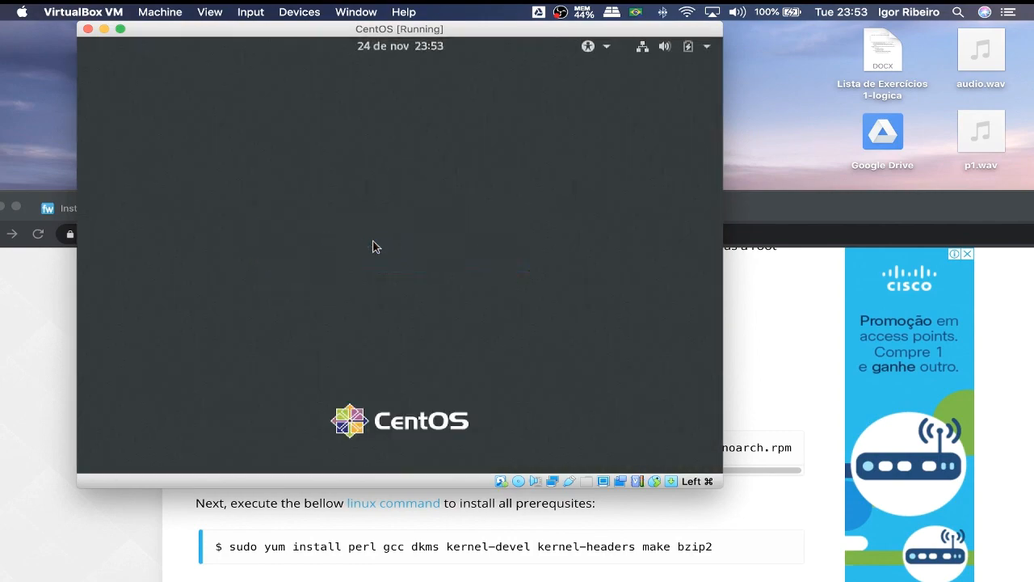
text(*********)
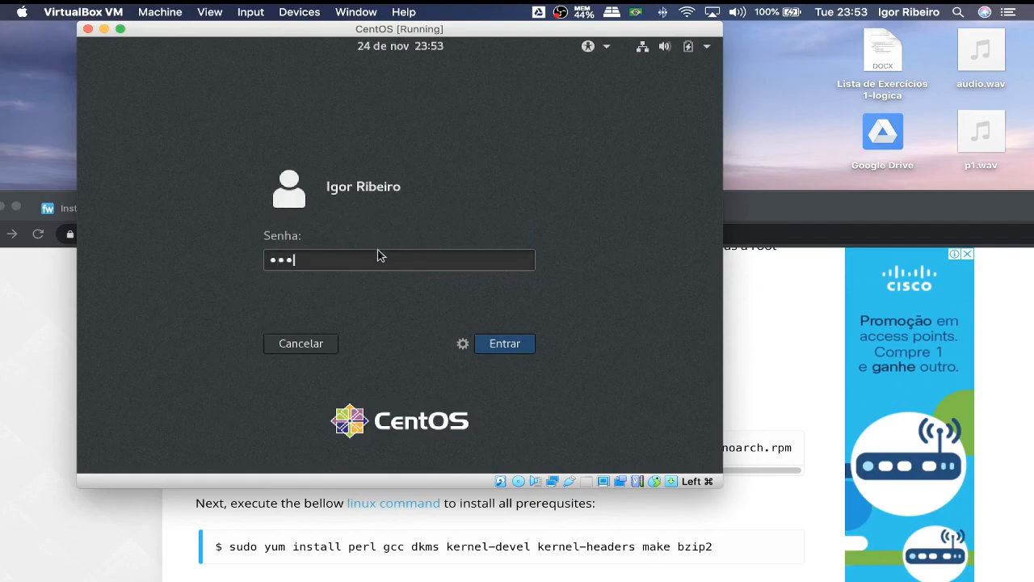
key(Return)
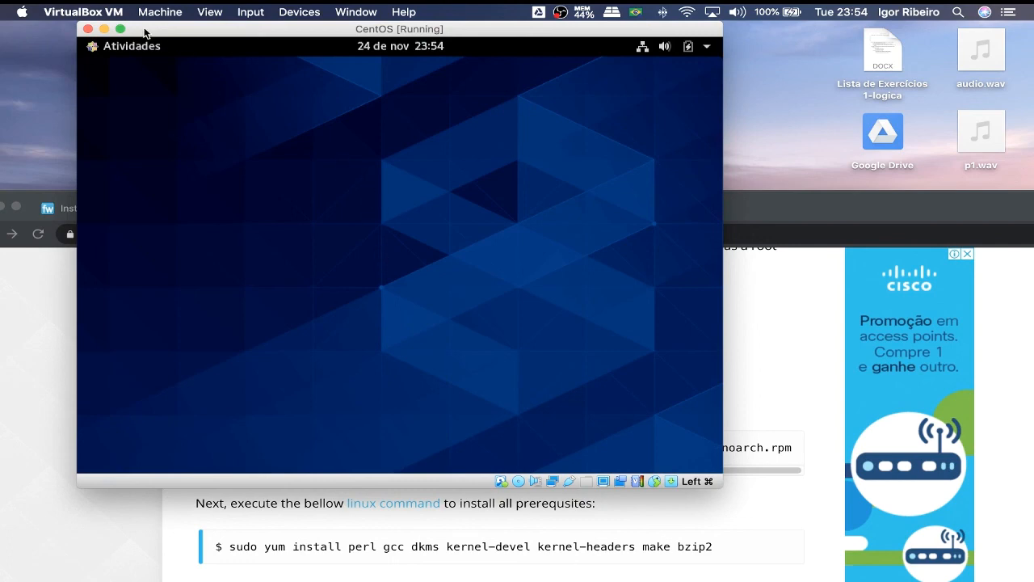
- Switch the VM window to full screen and check the desktop via Atividades
mouse_move(120, 31)
click(120, 29)
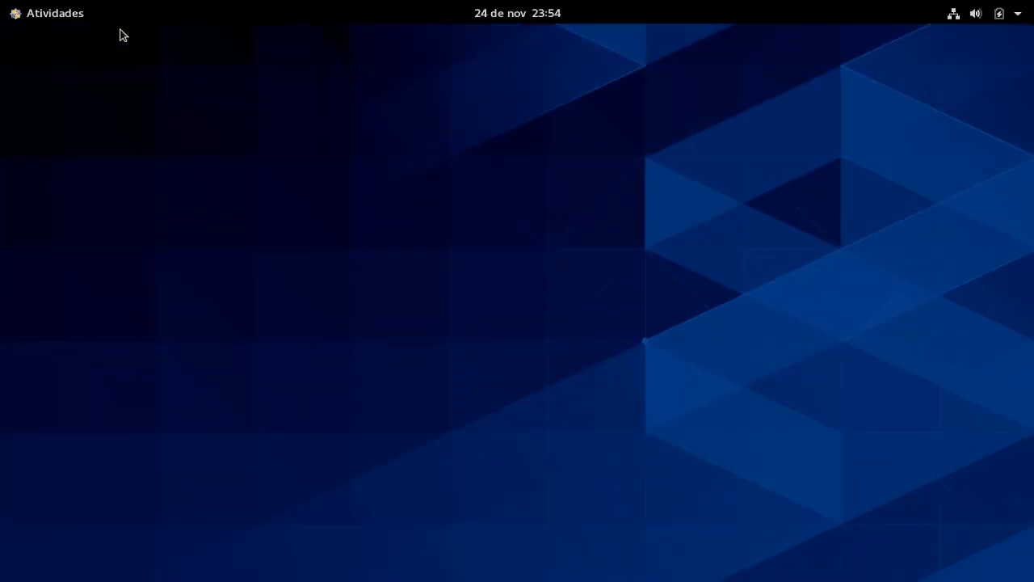
click(71, 18)
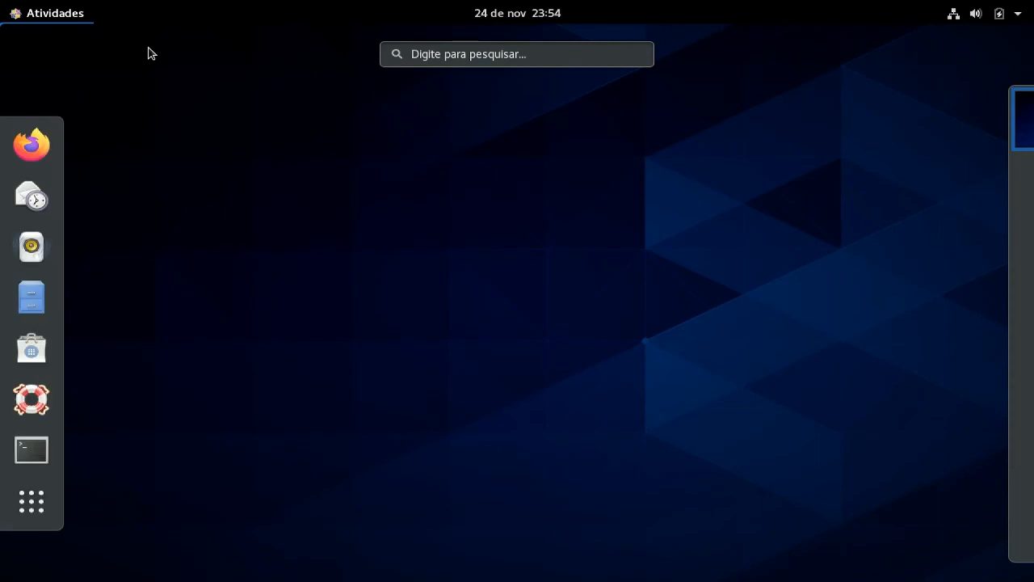
click(76, 20)
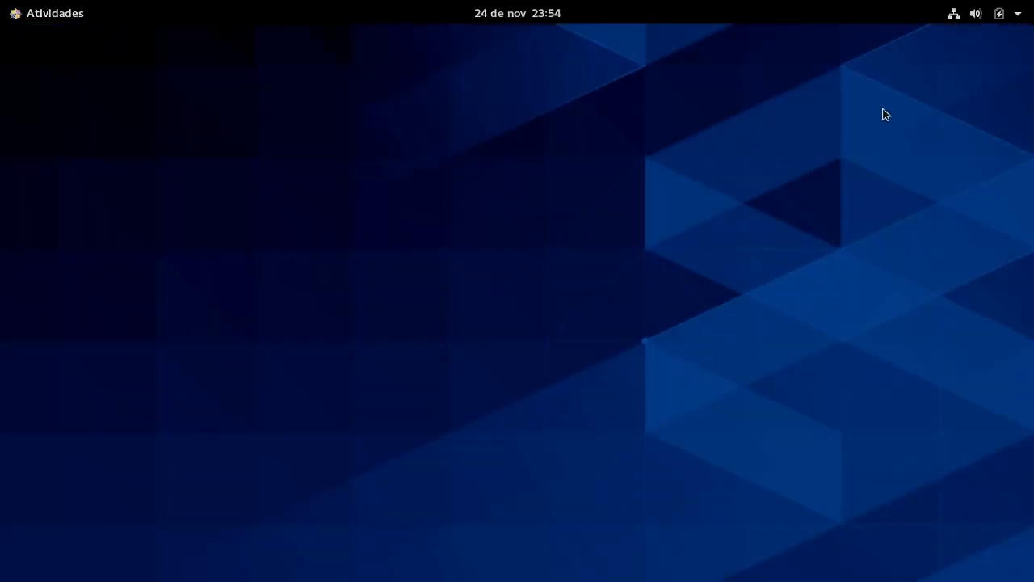